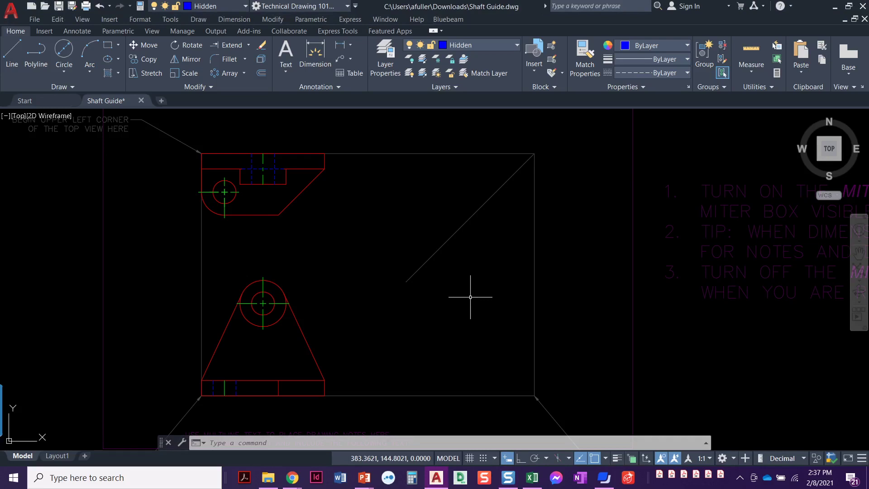
Create a new layer named Construction.
left_click(507, 46)
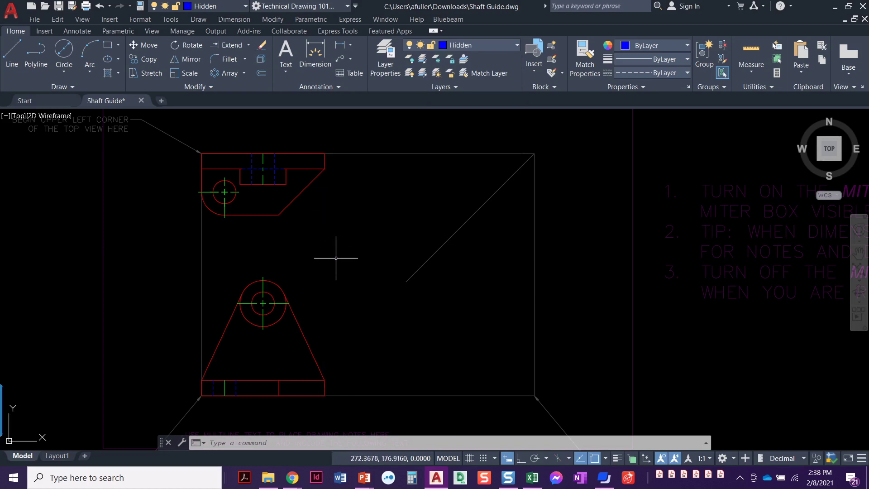
left_click(386, 61)
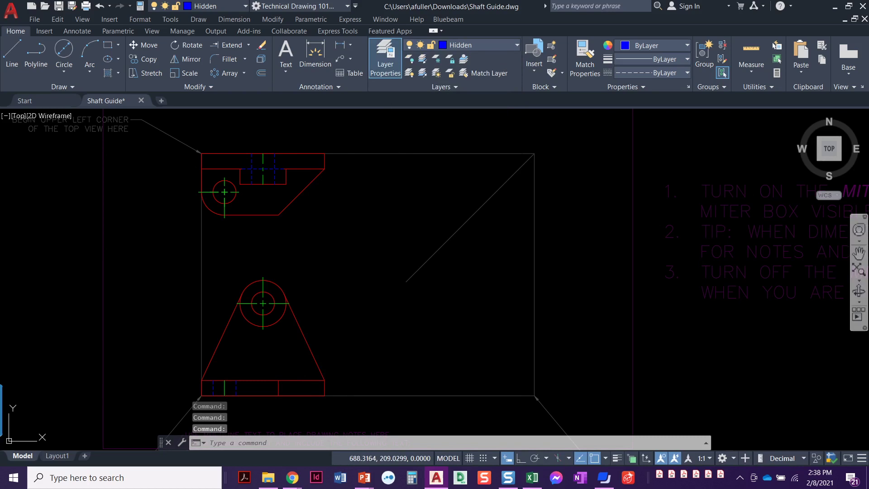
left_click_drag(860, 229, 710, 229)
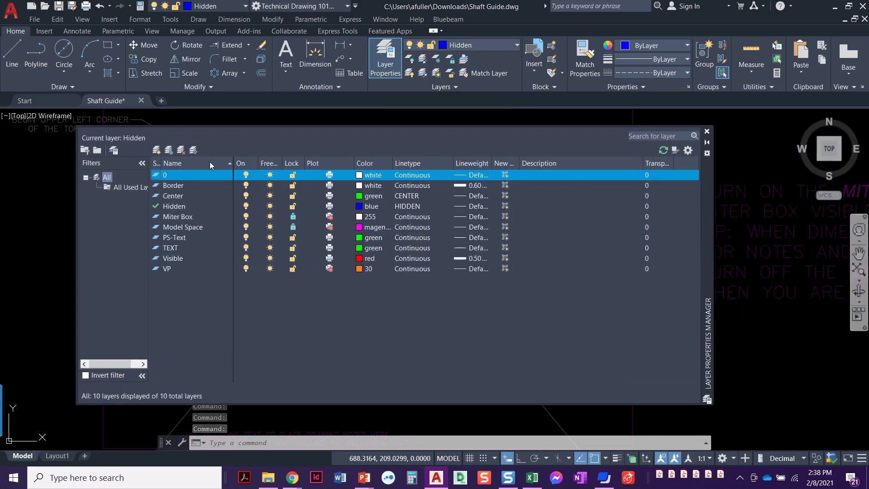
left_click(157, 151)
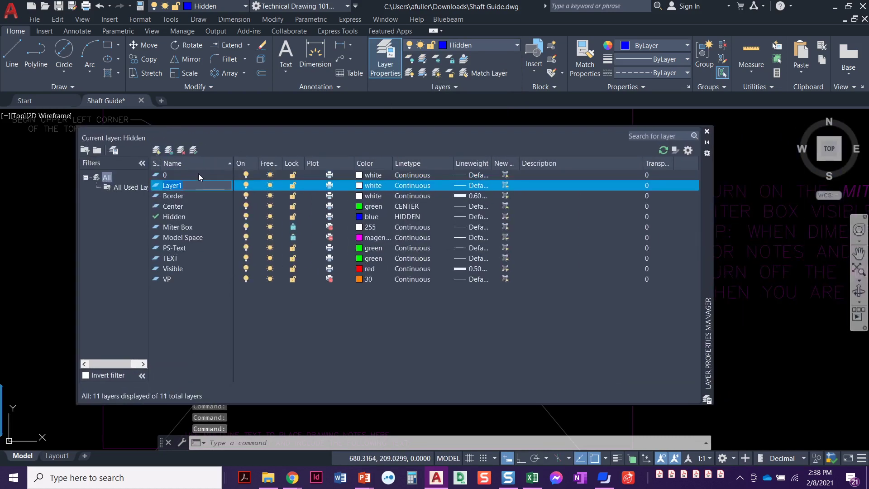
type("Construction")
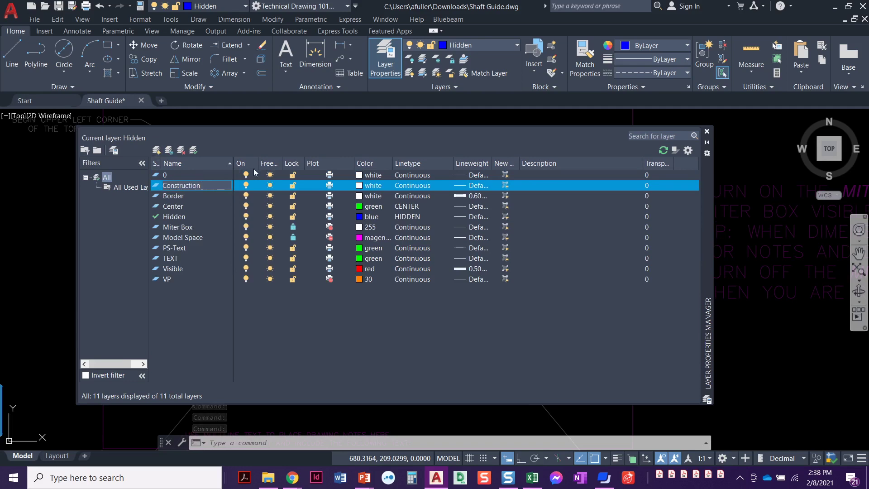
Set the Construction layer's color to yellow and make it the current layer.
left_click(360, 186)
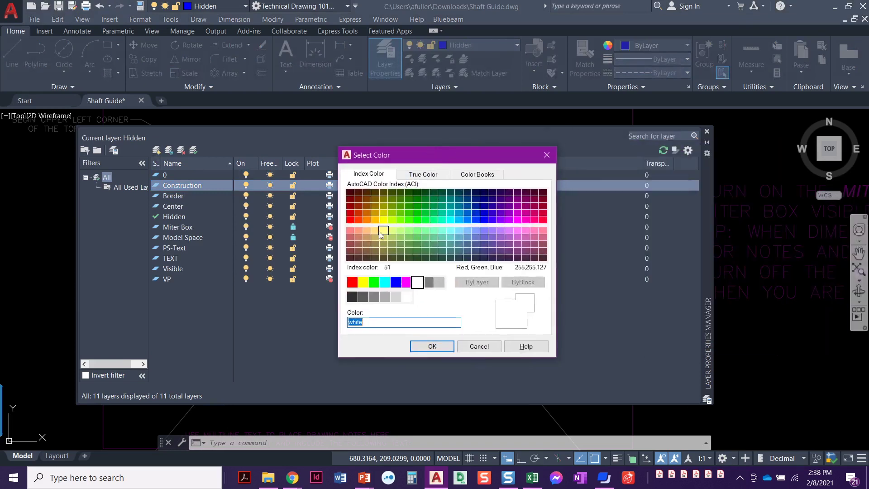
left_click(364, 282)
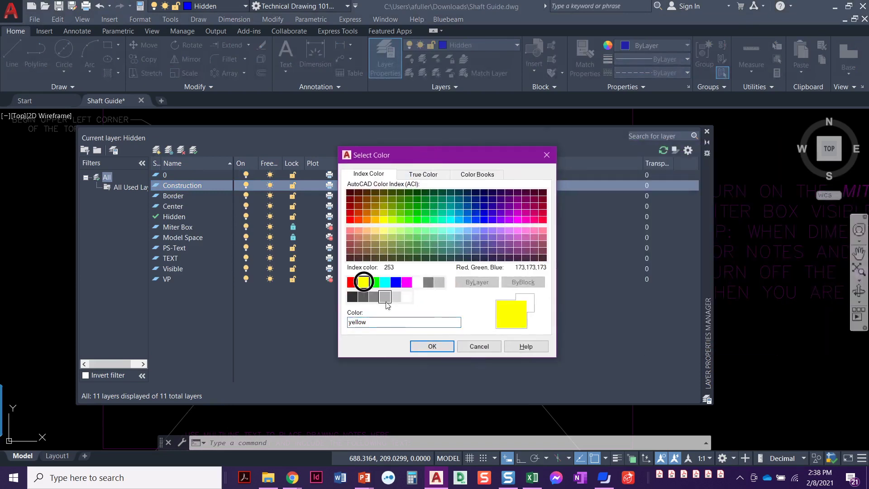
left_click(433, 347)
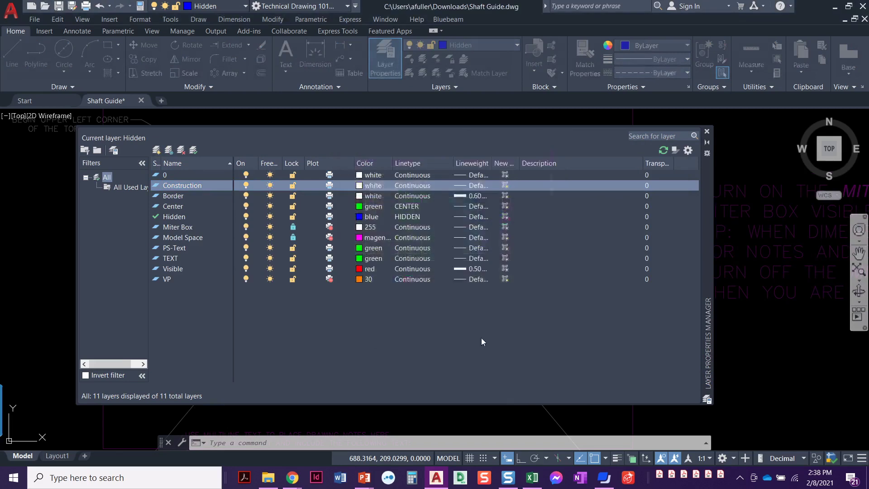
double_click(182, 187)
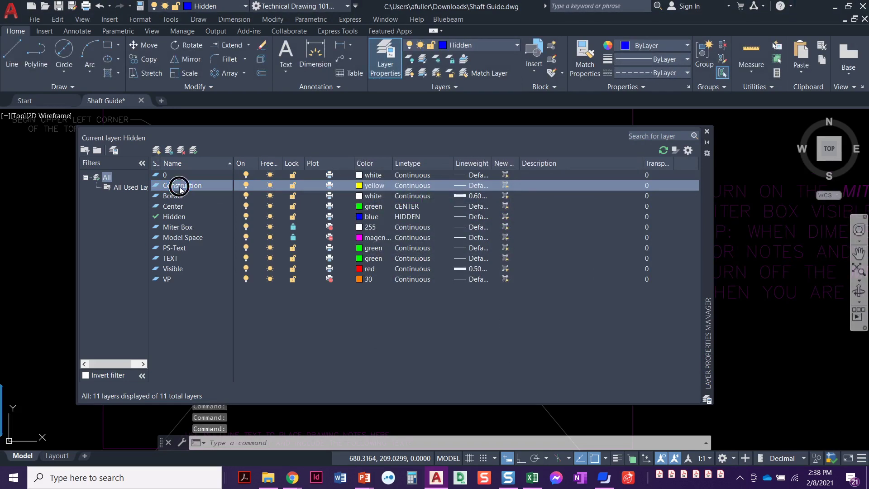
left_click(707, 132)
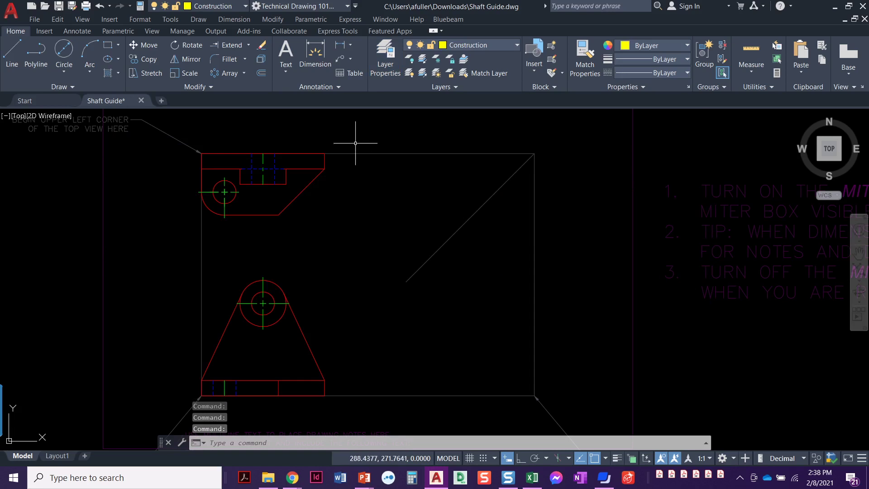
Draw horizontal construction lines through the front view's base bottom and top edges and the large circle's bottom and top quadrants.
left_click(48, 88)
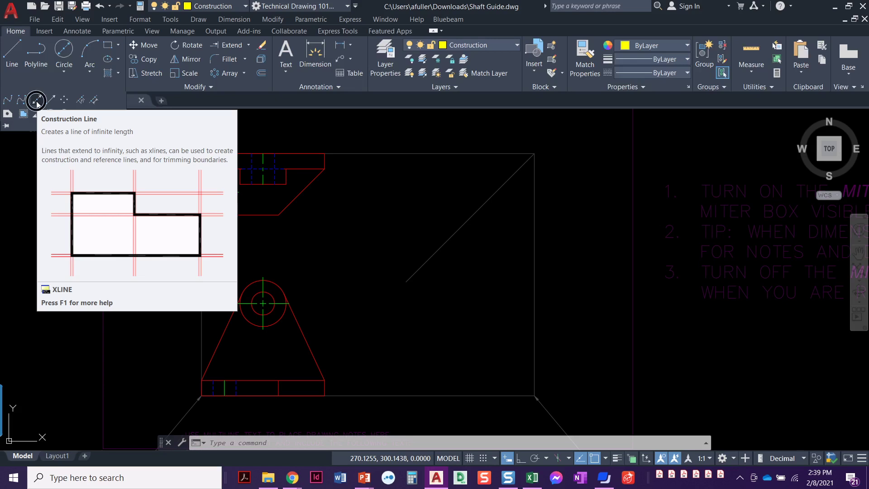
left_click(37, 102)
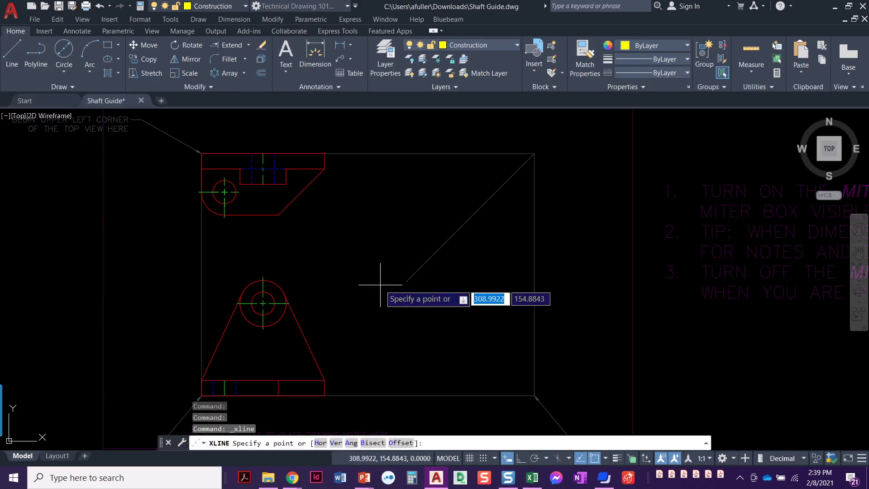
key("Down")
key("Return")
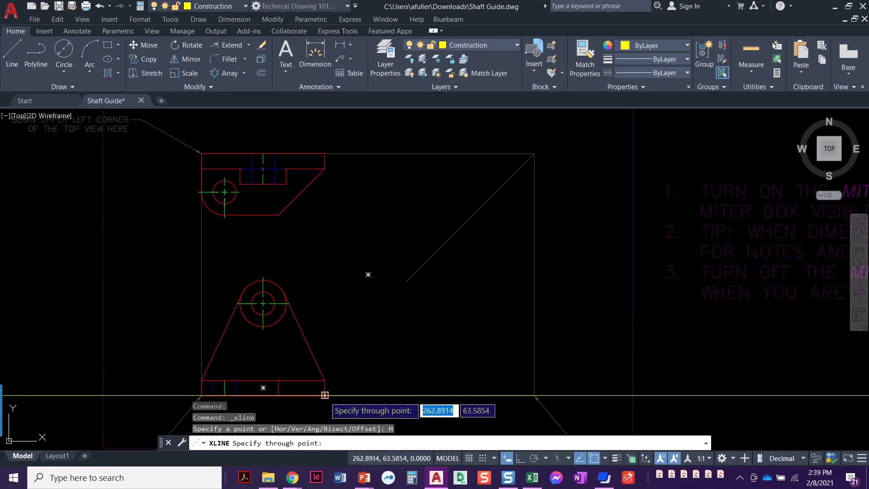
left_click(324, 394)
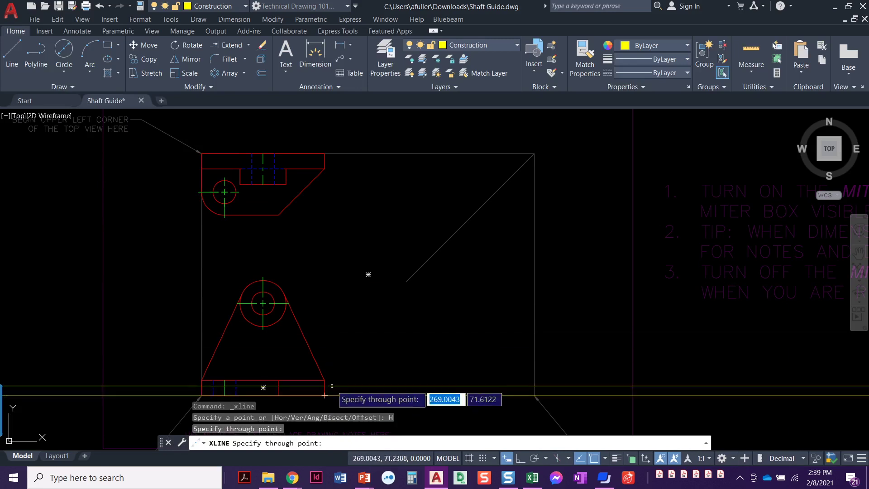
left_click(325, 381)
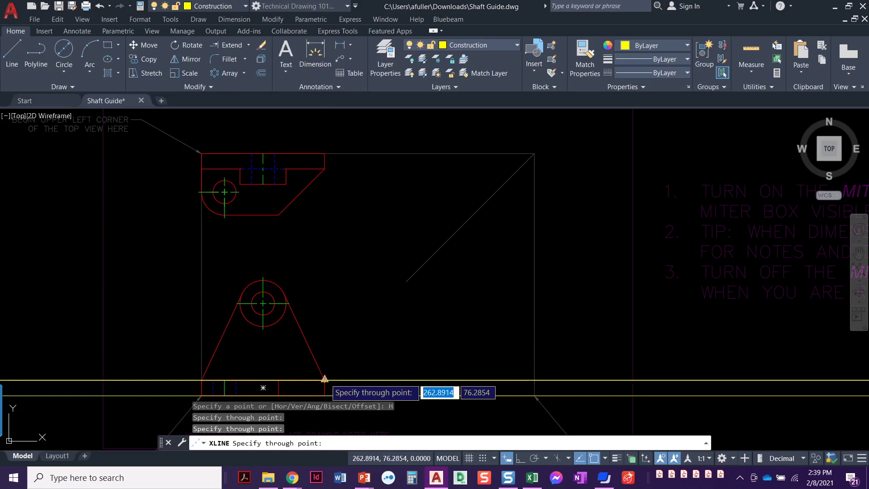
left_click(264, 326)
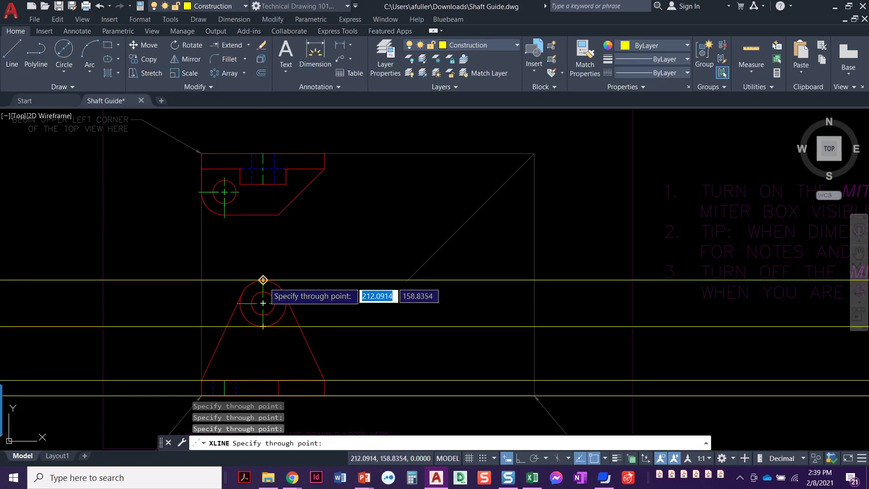
left_click(263, 280)
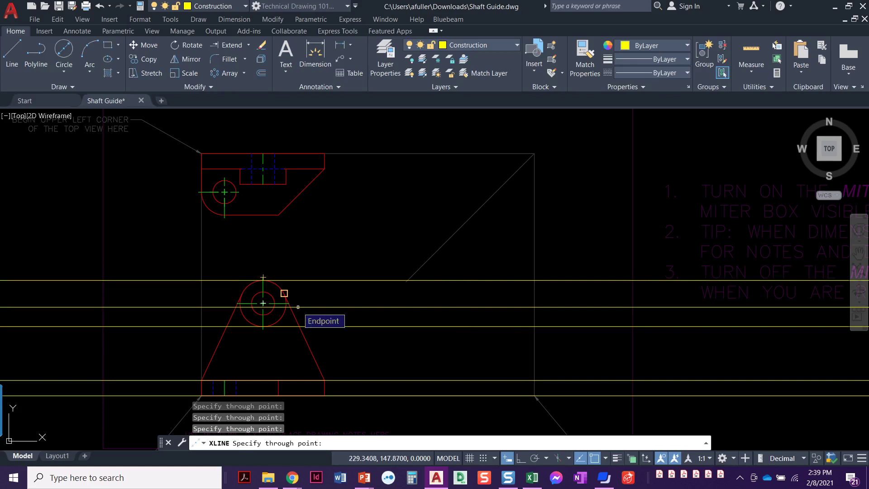
key("Return")
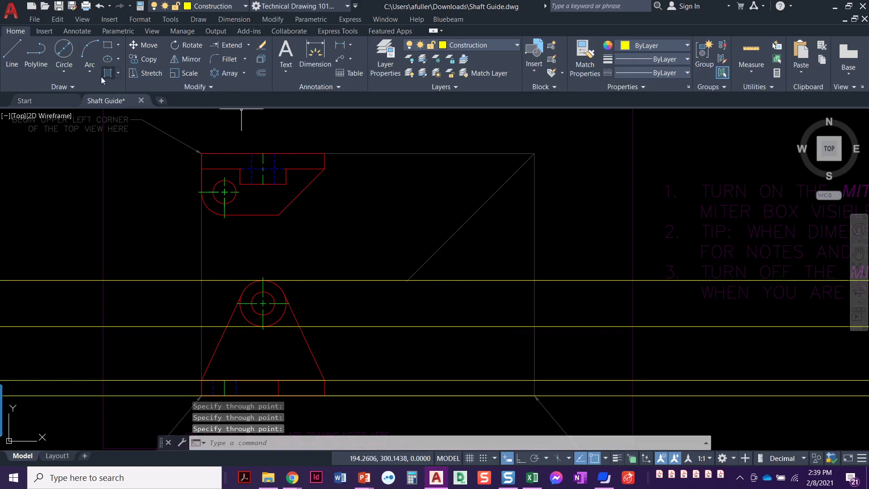
Draw horizontal construction lines through the top view's back edge, plate front edge, small rectangle's lower corner and lowest edge.
left_click(63, 87)
left_click(38, 102)
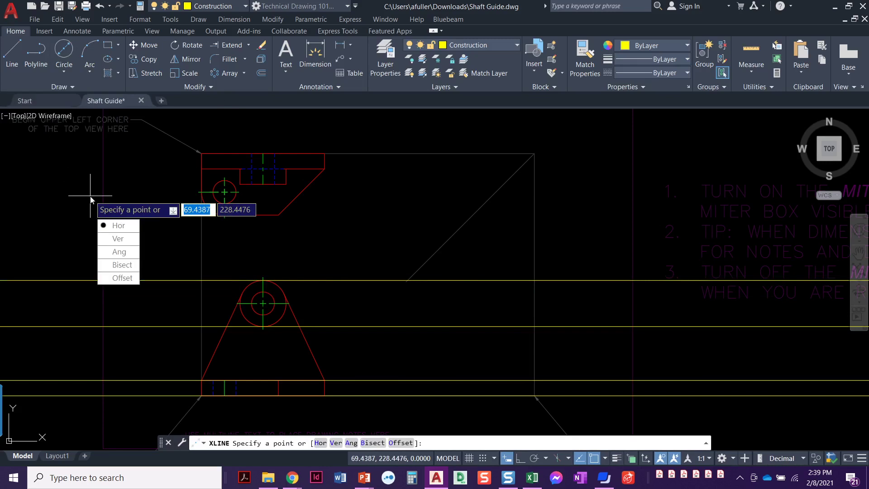
type("H")
key("Return")
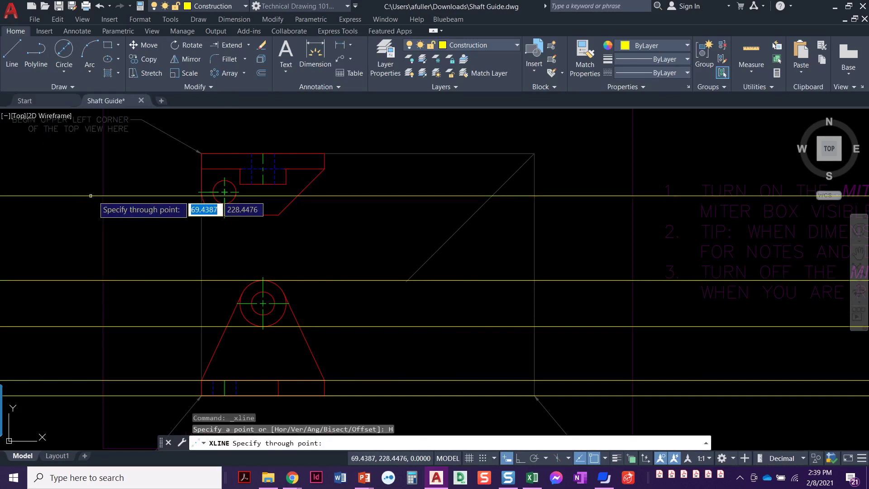
left_click(325, 153)
left_click(325, 169)
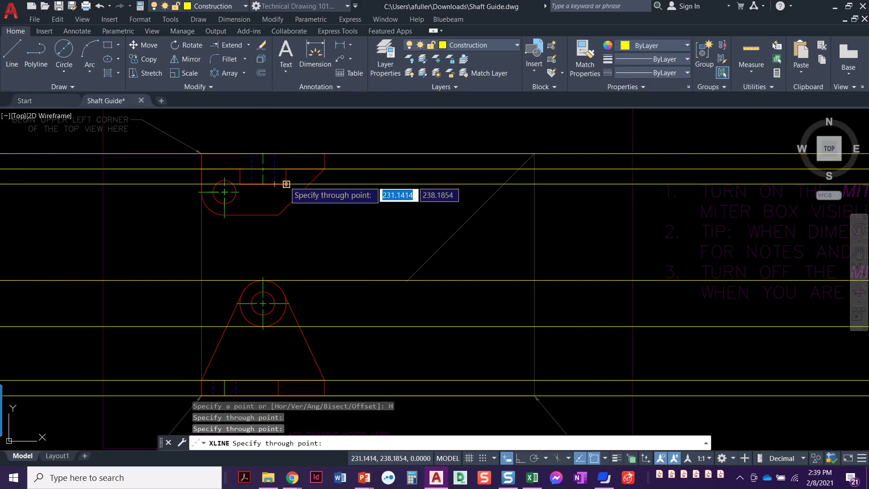
left_click(286, 184)
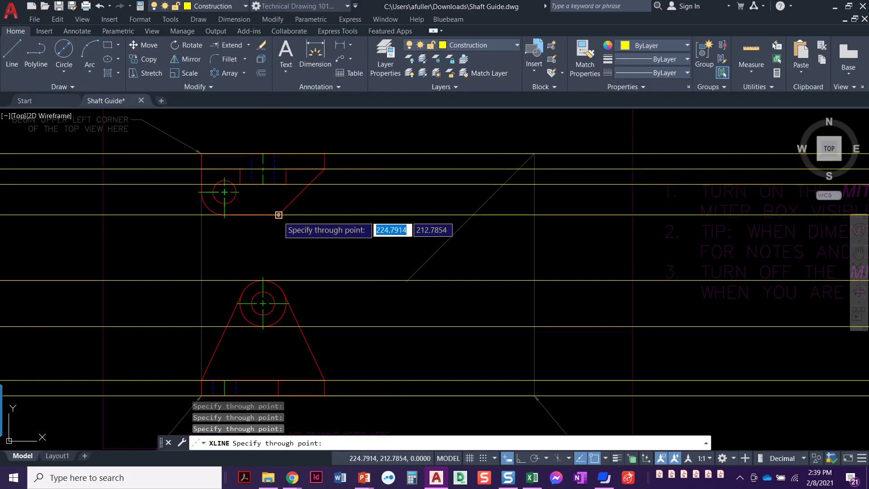
left_click(278, 215)
key("Return")
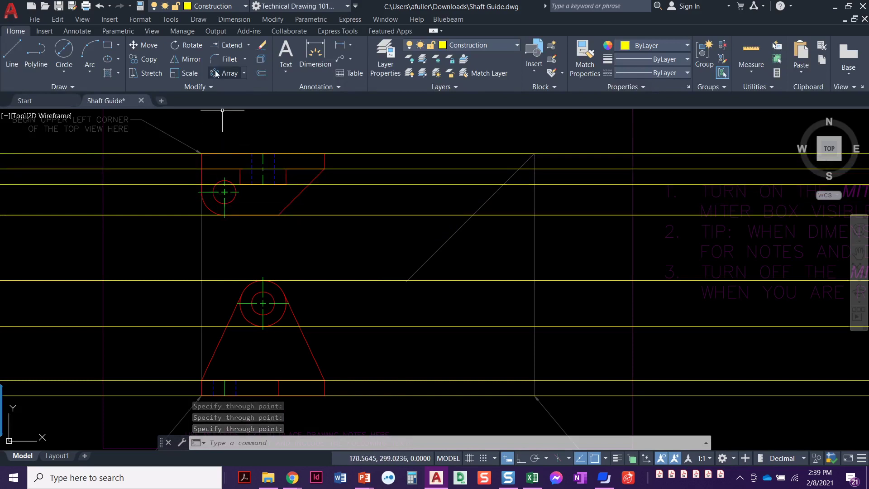
Draw vertical construction lines through the four points where the top view's horizontal construction lines meet the diagonal miter line.
left_click(73, 86)
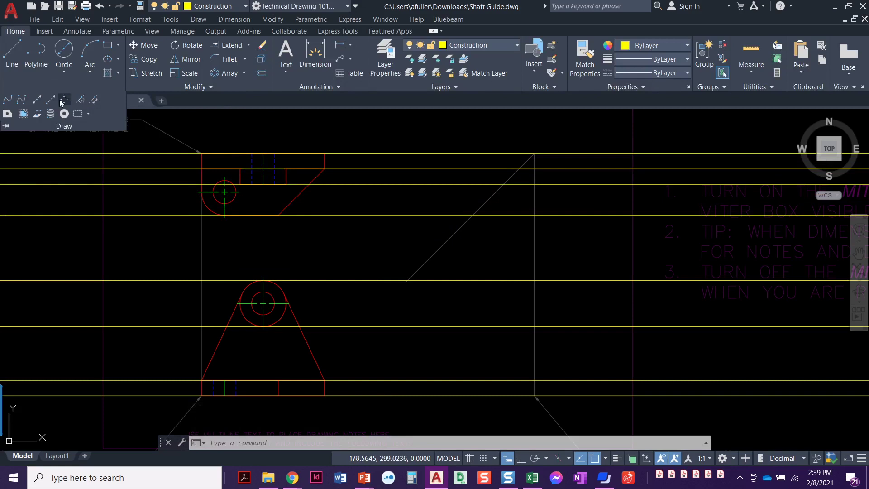
left_click(37, 100)
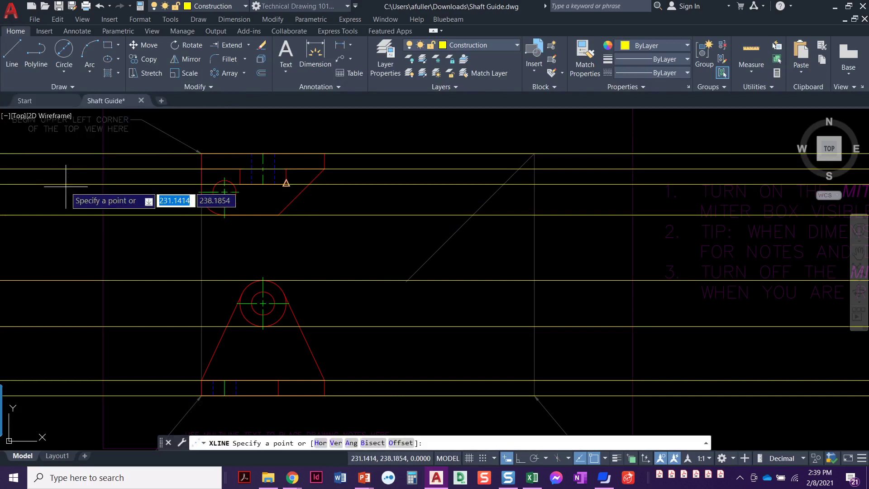
key("Down")
key("Down")
key("Return")
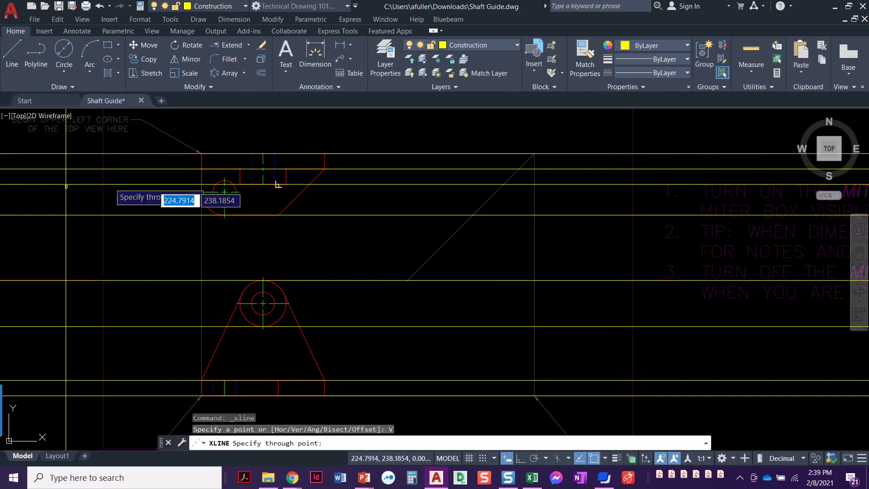
left_click(535, 155)
left_click(519, 169)
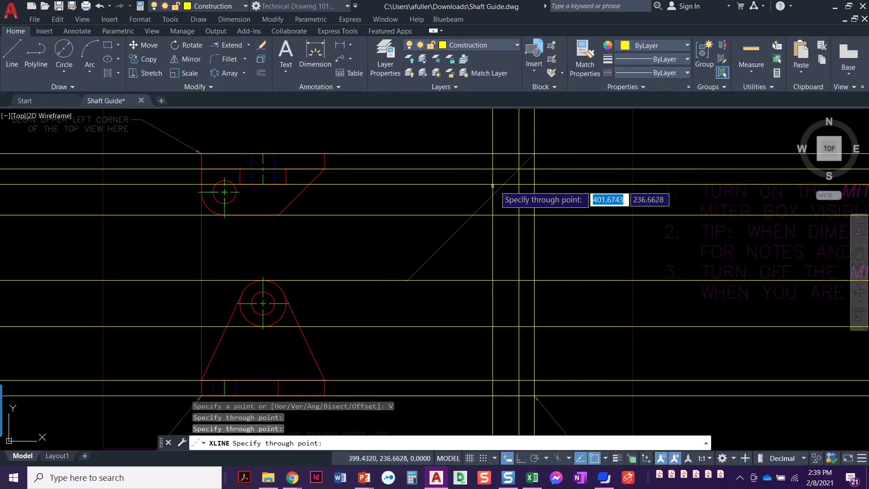
left_click(504, 185)
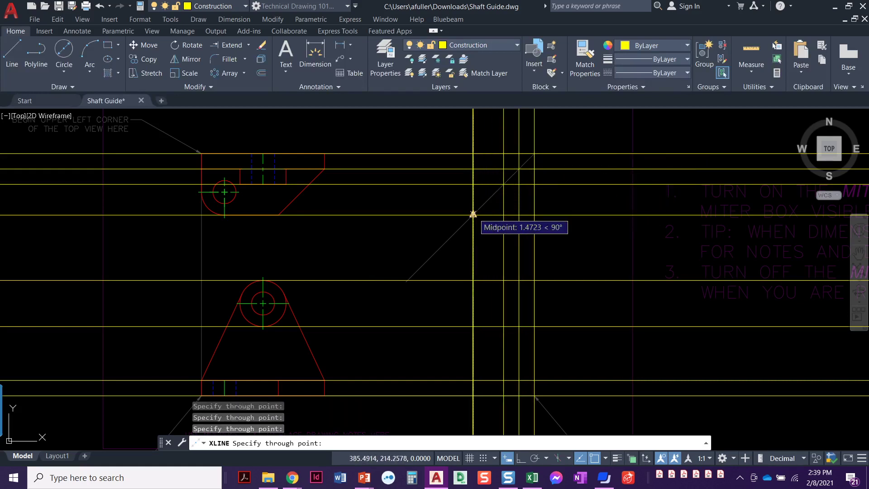
left_click(474, 215)
key("Return")
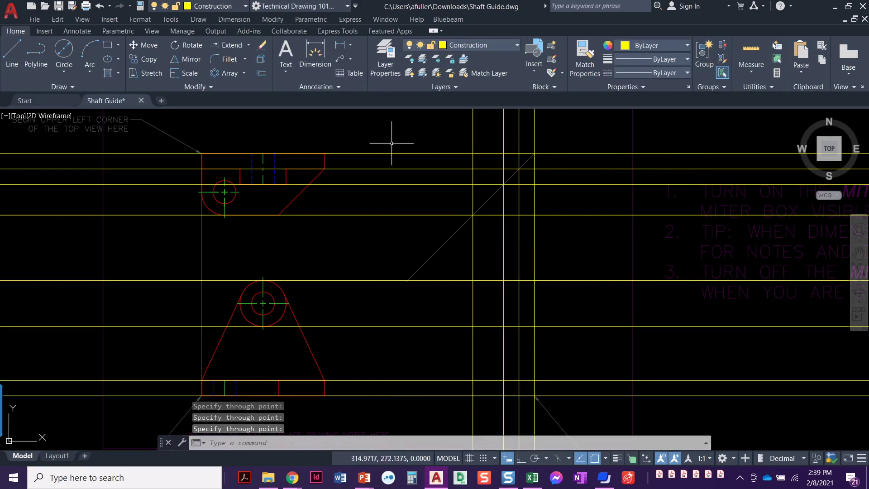
Make Visible the current layer and draw the side view's base rectangle between the outermost vertical and two lowest horizontal construction lines.
mouse_move(495, 333)
middle_mouse_down()
mouse_move(462, 307)
mouse_move(457, 317)
middle_mouse_up()
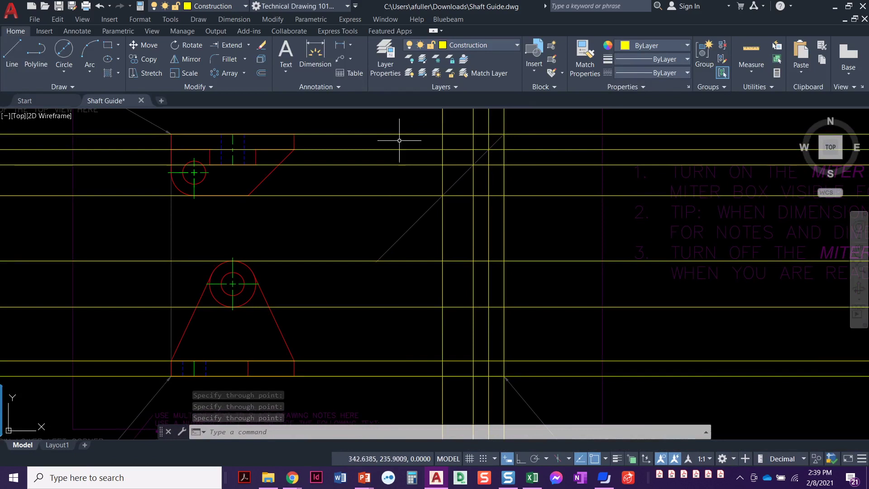
left_click(471, 45)
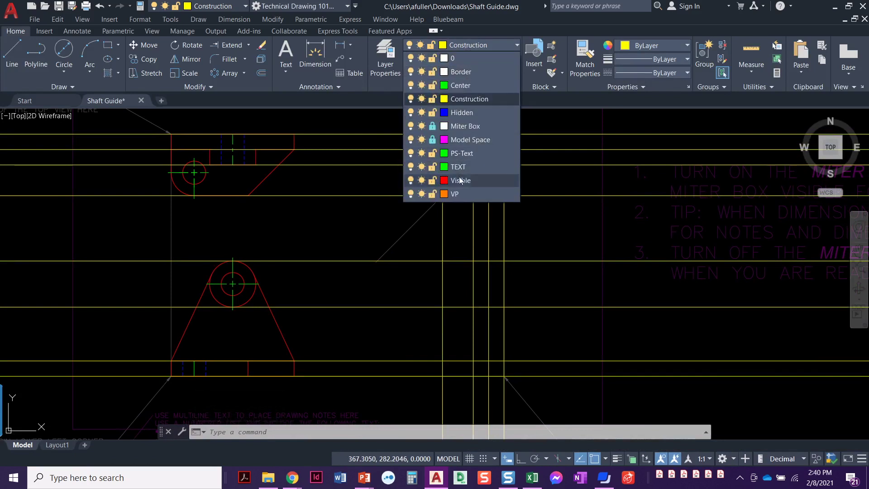
left_click(462, 181)
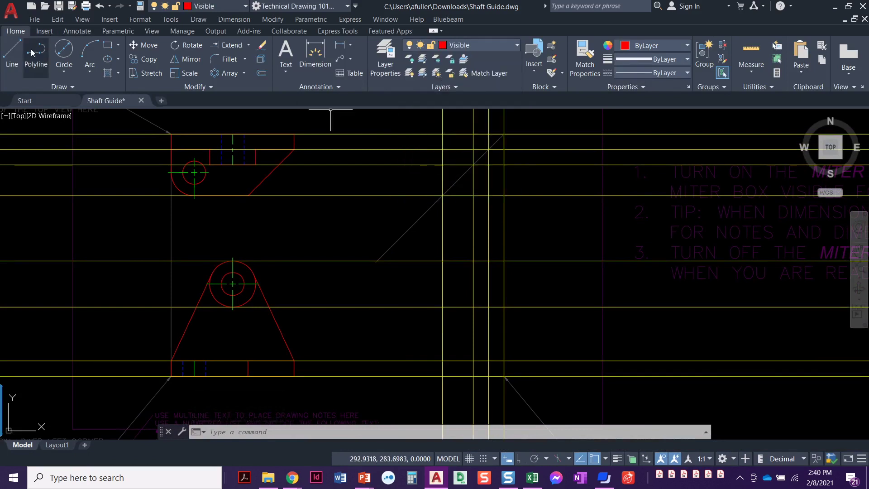
left_click(12, 53)
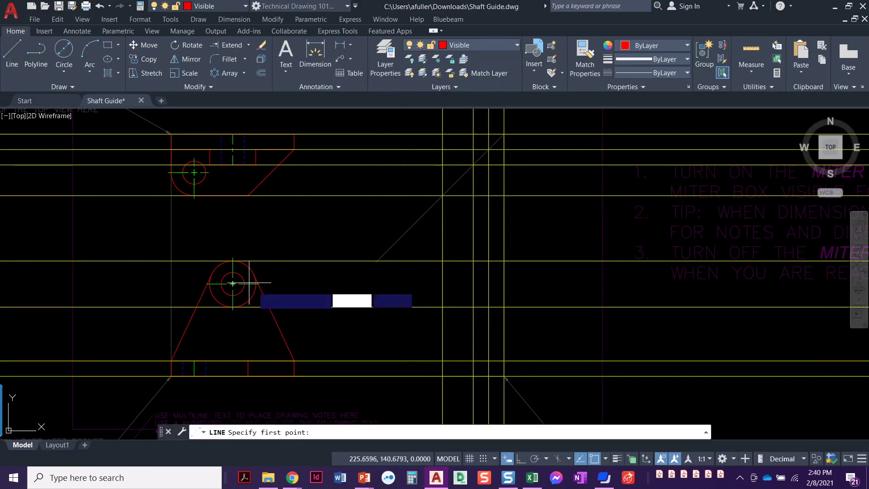
left_click(503, 375)
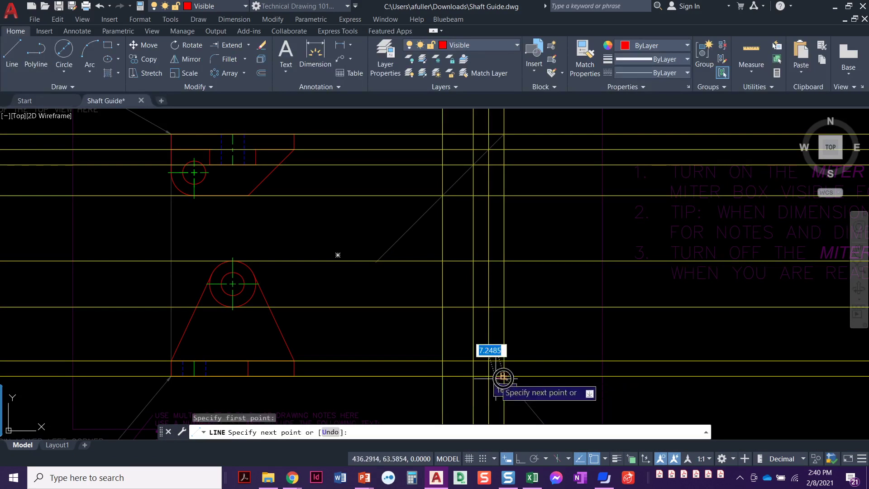
left_click(442, 375)
left_click(442, 361)
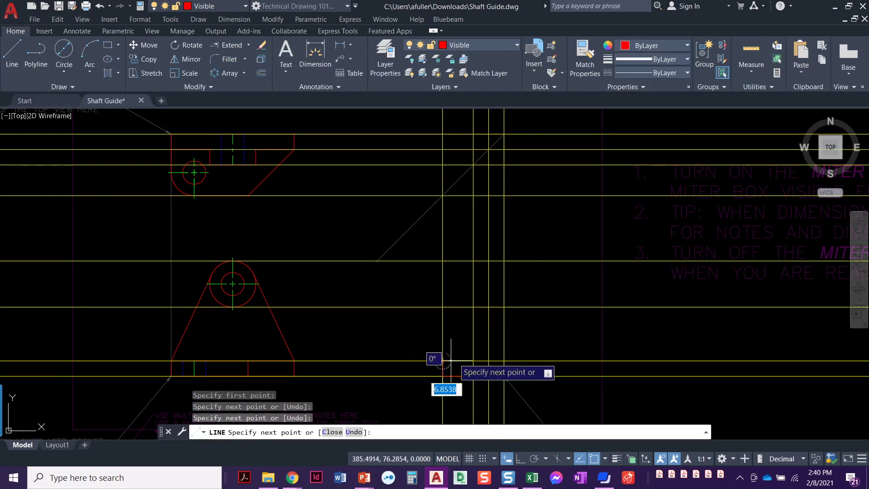
left_click(503, 361)
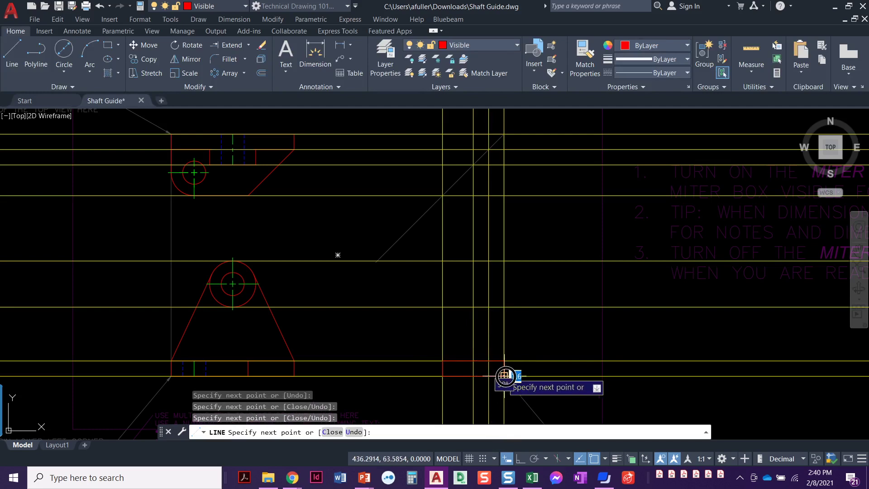
left_click(503, 375)
key("Return")
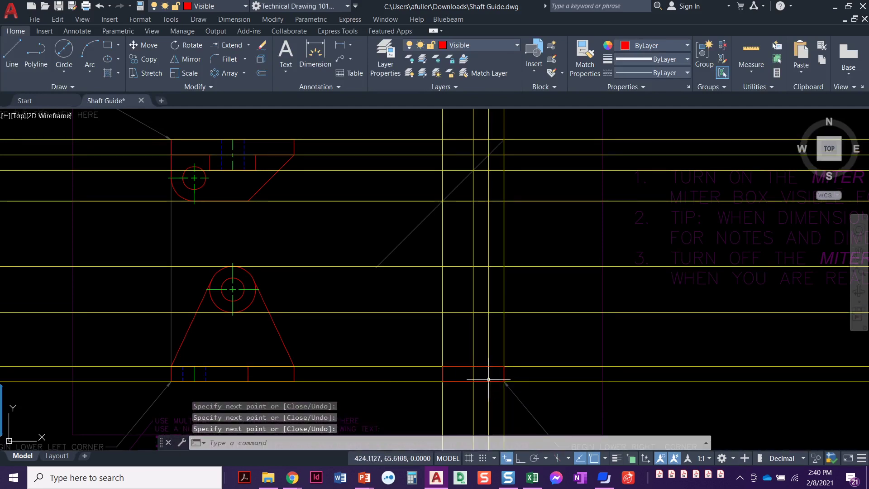
Draw the side view's upright plate and boss outline with connected lines from the base's bottom edge, around the boss, down to the base's top-right corner.
key("Return")
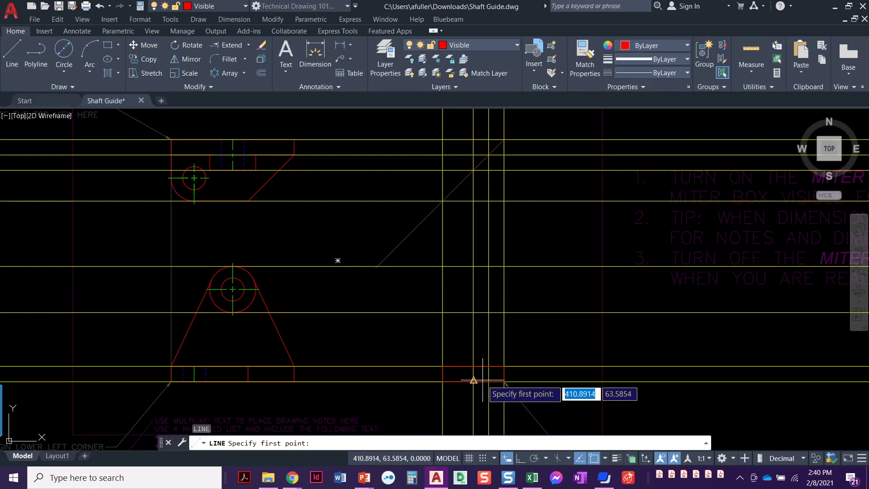
left_click(489, 382)
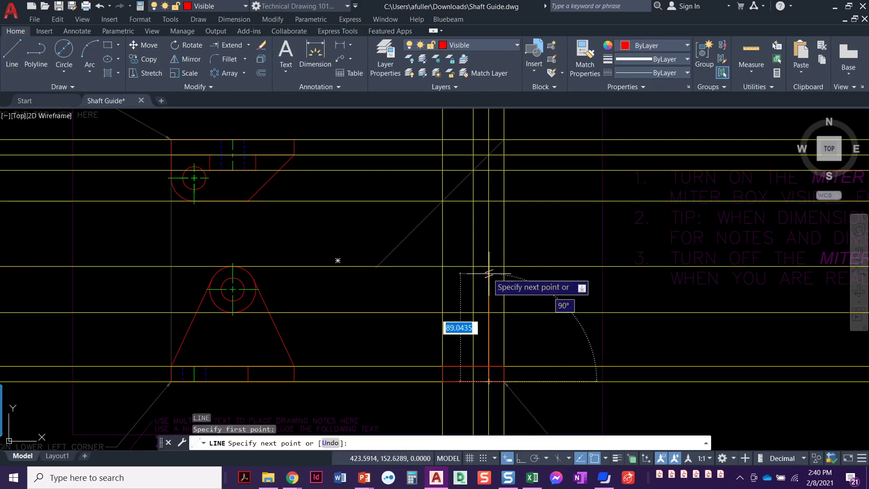
left_click(488, 313)
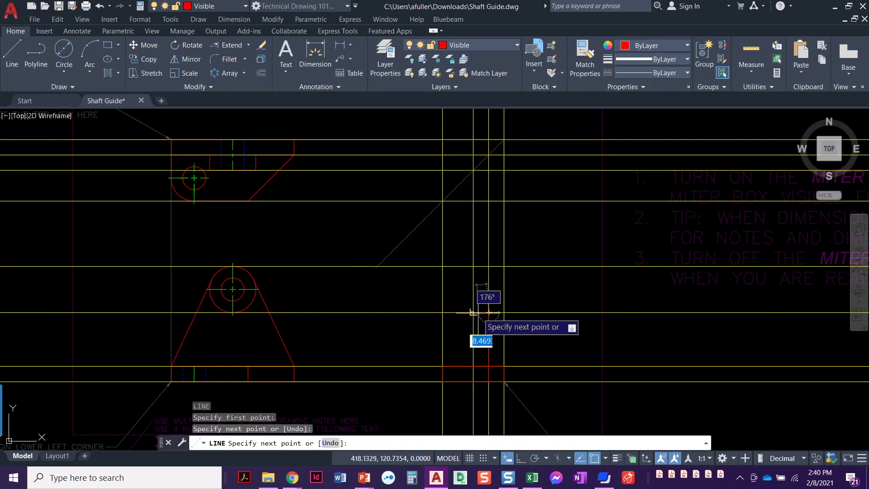
left_click(474, 313)
left_click(473, 267)
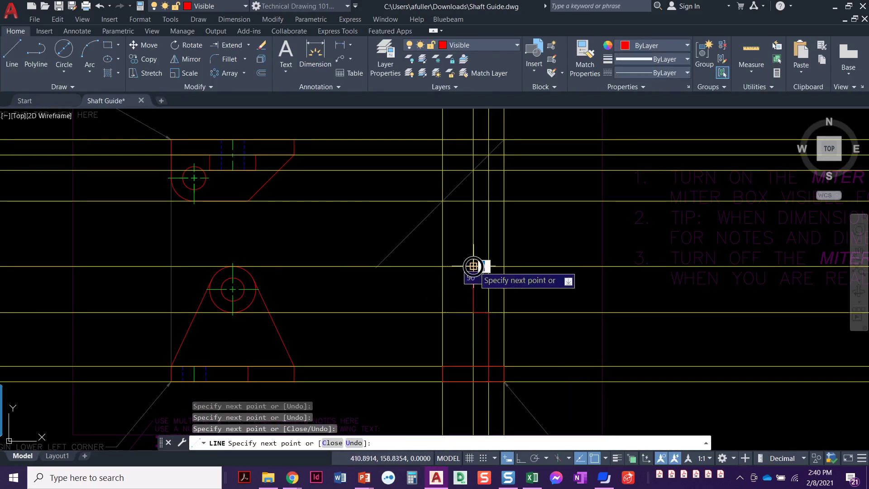
left_click(504, 267)
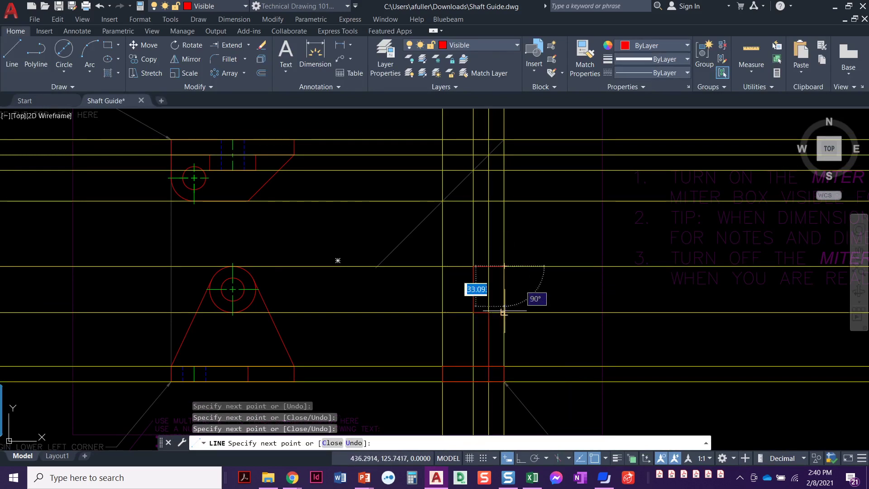
left_click(504, 366)
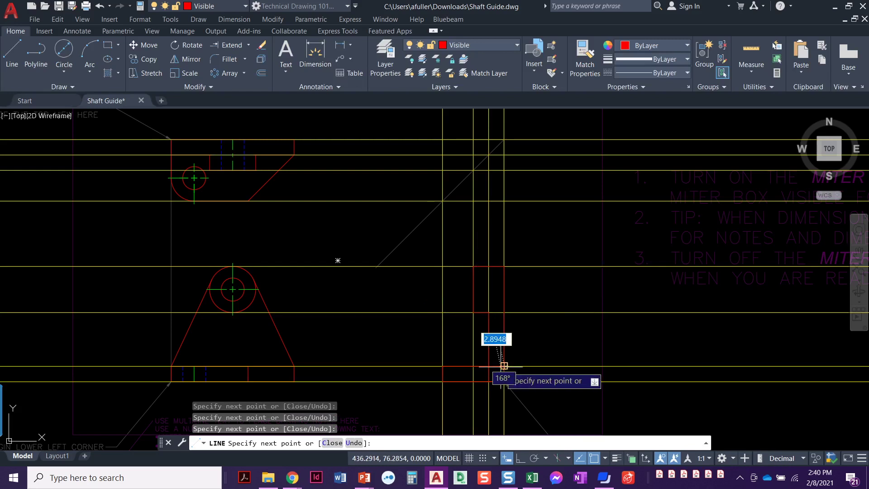
key("Return")
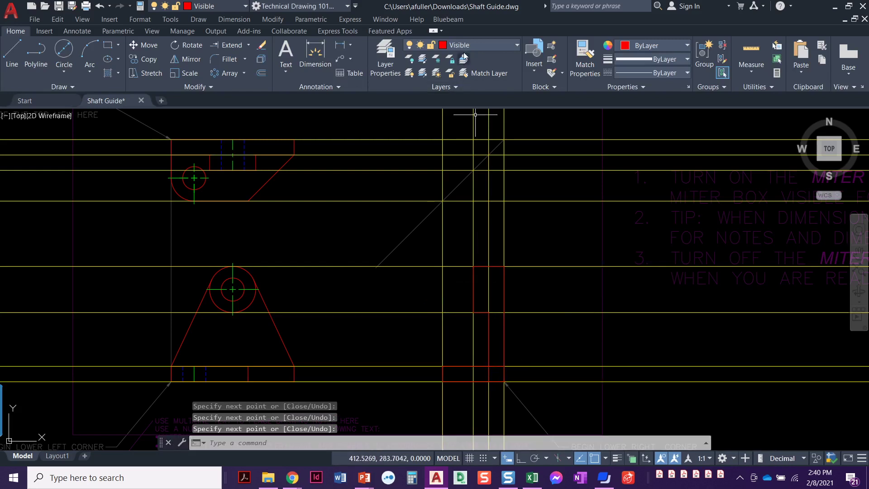
Hide the Construction layer and compare the front view's right slanted edge with the side view's inner vertical line.
left_click(477, 45)
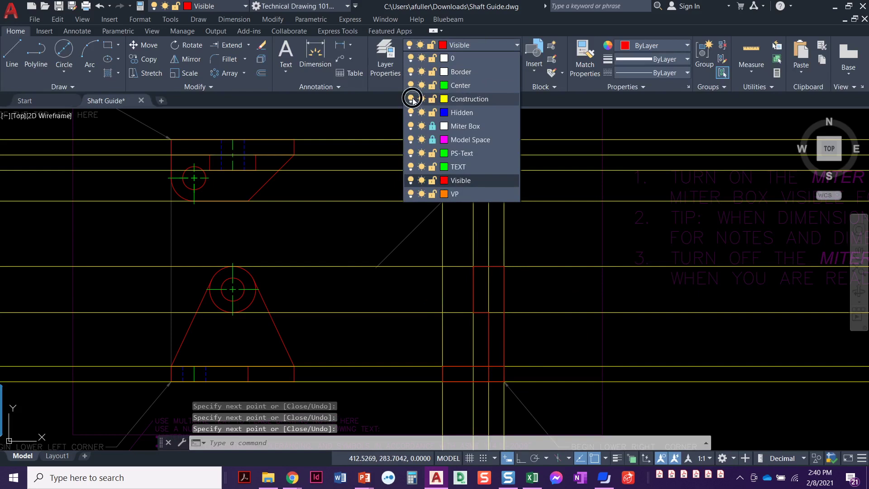
left_click(412, 99)
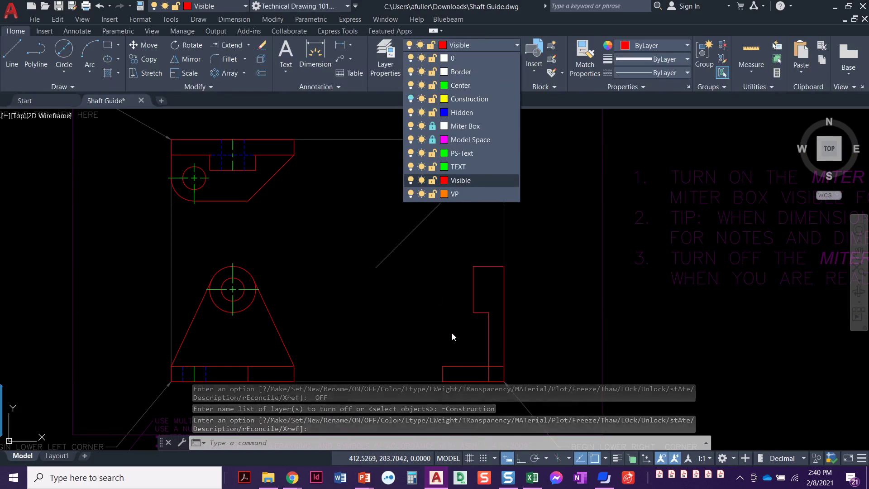
left_click(468, 310)
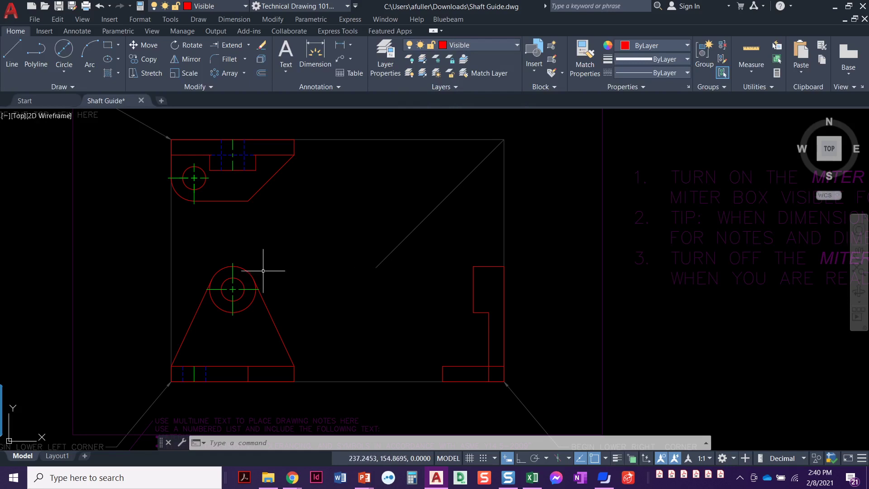
left_click(267, 310)
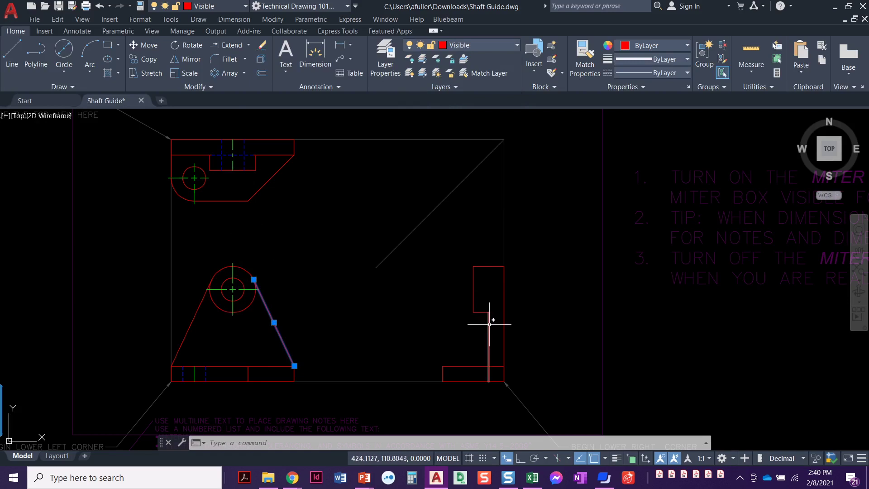
left_click(489, 325)
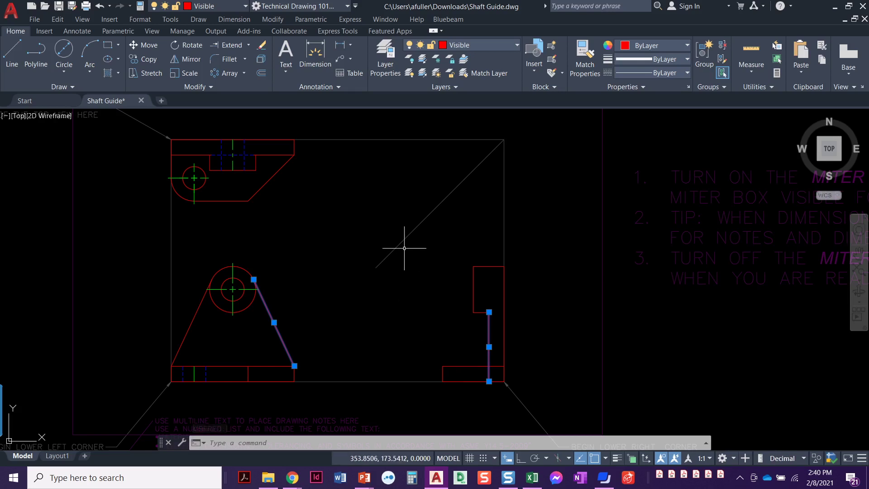
key("Escape")
Turn the Construction layer on, make it current, and draw a horizontal construction line through the front view's slanted edge and large circle tangent point.
left_click(462, 44)
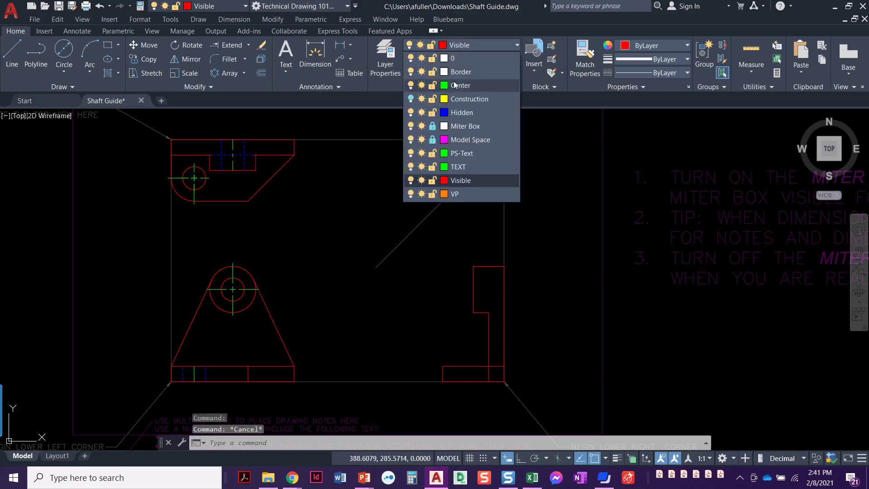
left_click(412, 99)
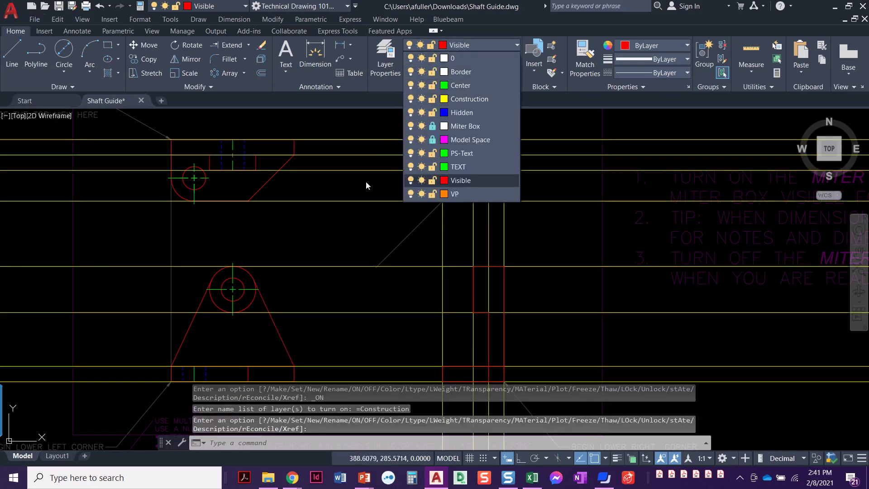
left_click(462, 99)
left_click(77, 86)
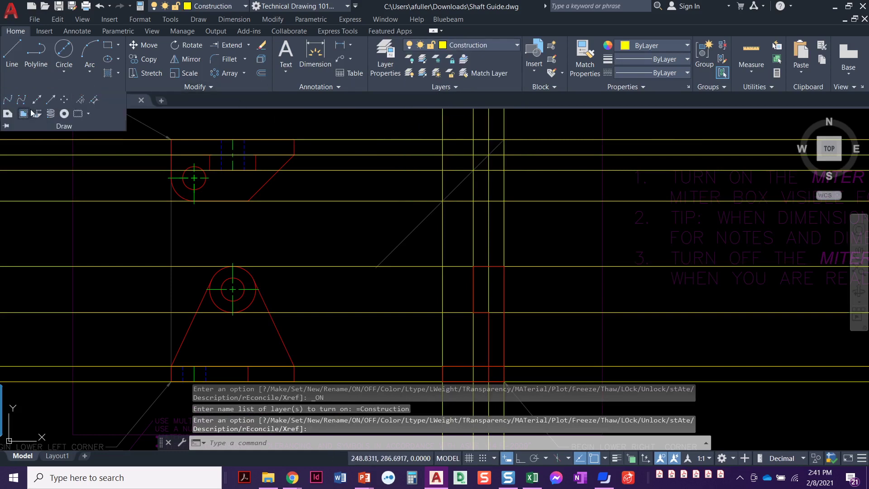
left_click(36, 99)
type("h")
key("Return")
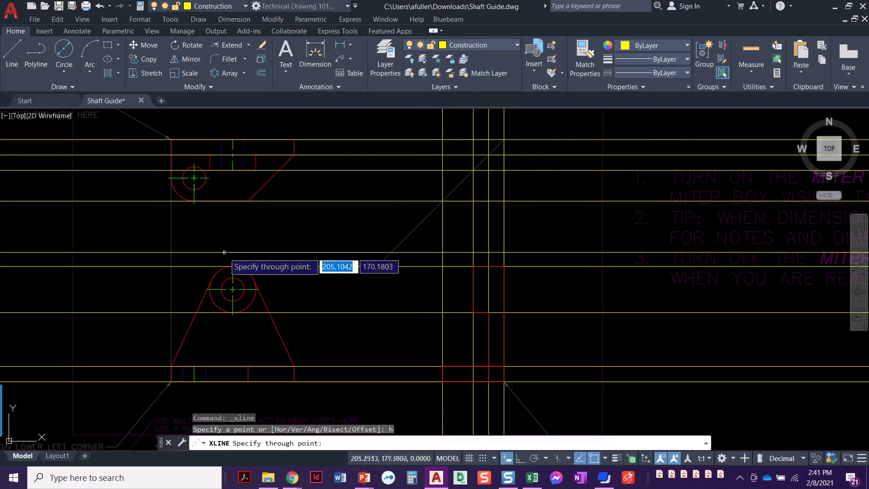
left_click(233, 289)
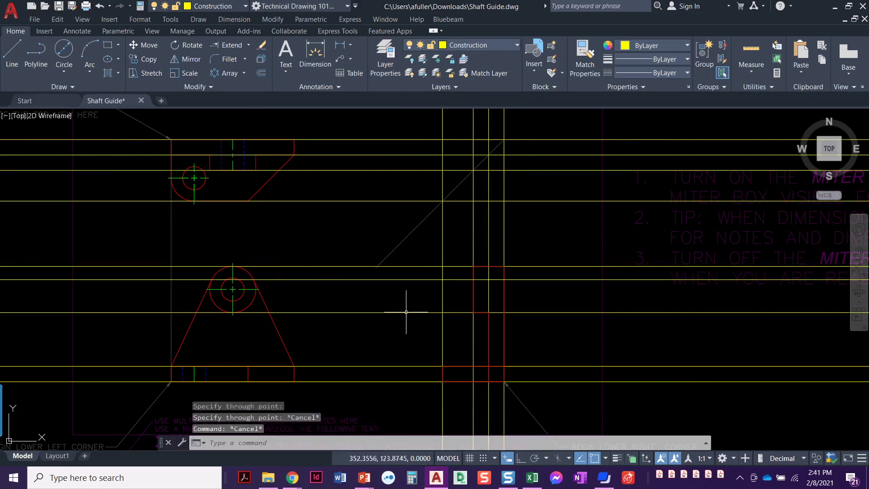
Stretch the upper end of the side view's inner vertical line up to the tangent point's construction line.
left_click(489, 333)
scroll(480, 324, "up", 2)
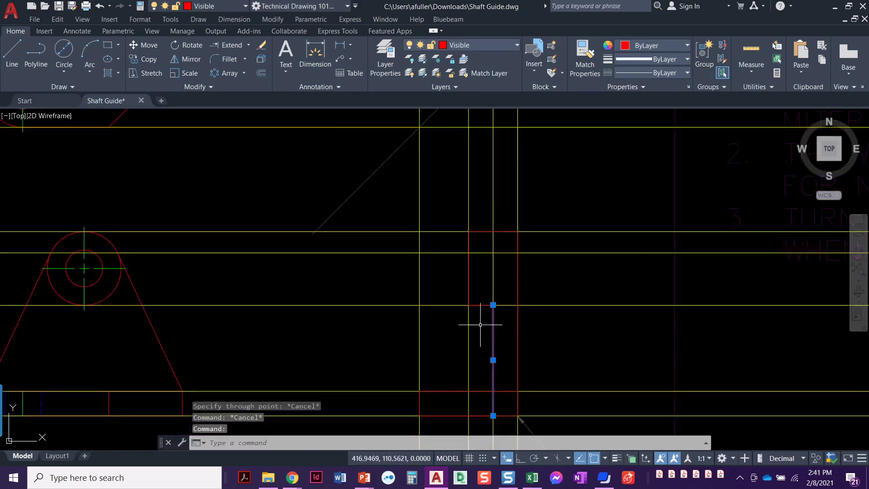
scroll(478, 325, "up", 2)
mouse_move(475, 326)
middle_mouse_down()
mouse_move(333, 259)
mouse_move(341, 278)
middle_mouse_up()
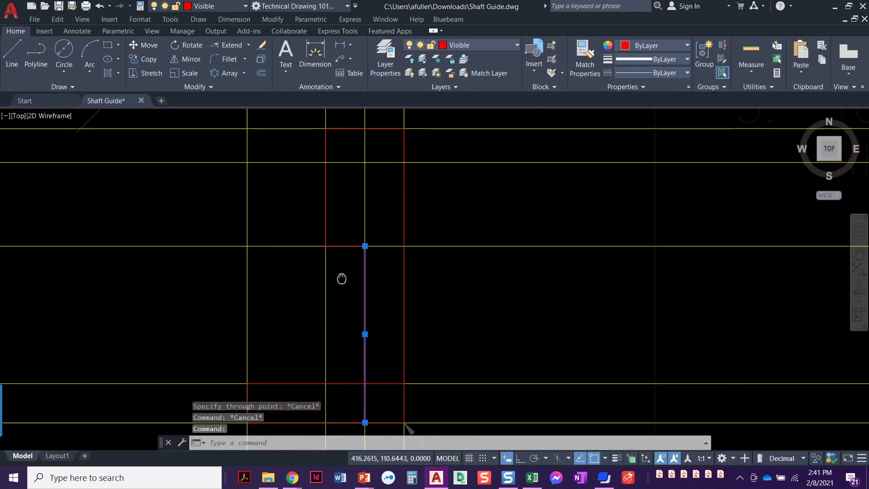
scroll(346, 279, "down", 2)
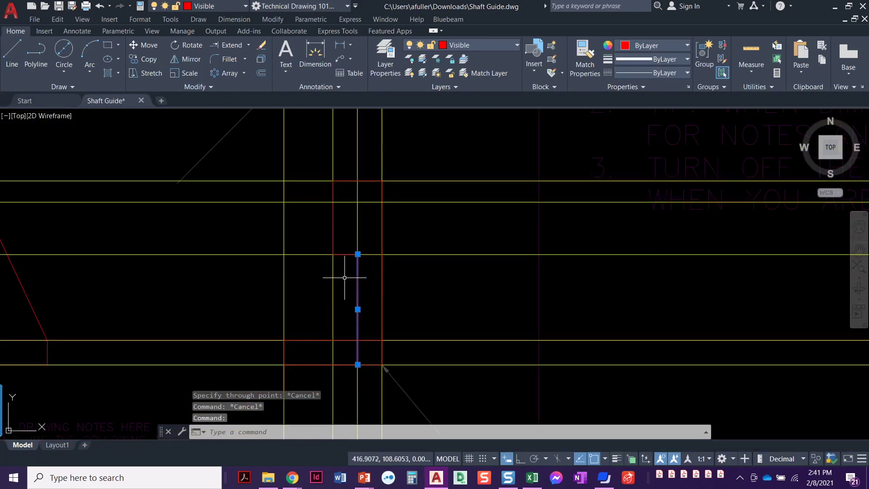
left_click(358, 255)
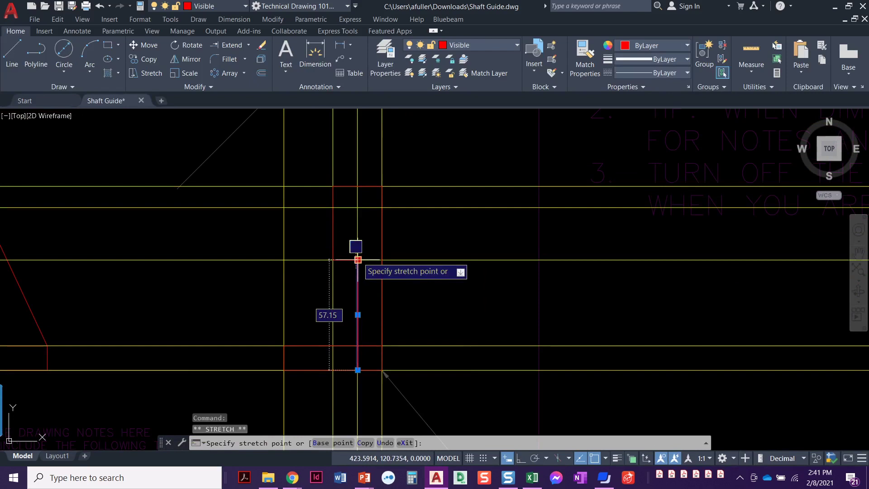
left_click(357, 207)
key("Escape")
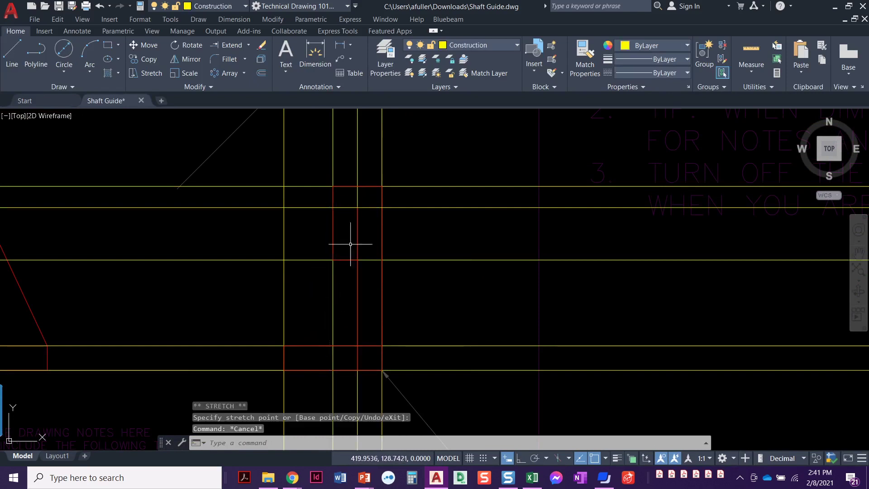
Turn off the Construction layer and check the side view's extended inner vertical line against the front view.
left_click(481, 44)
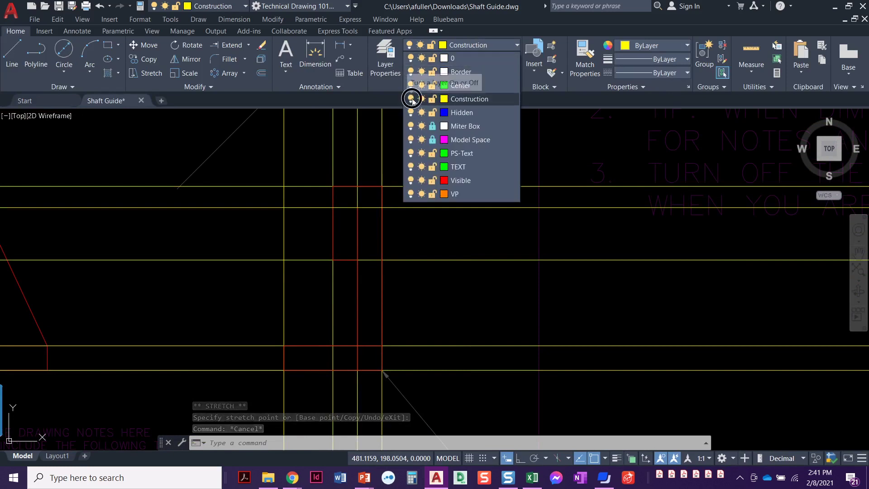
left_click(411, 99)
left_click(389, 220)
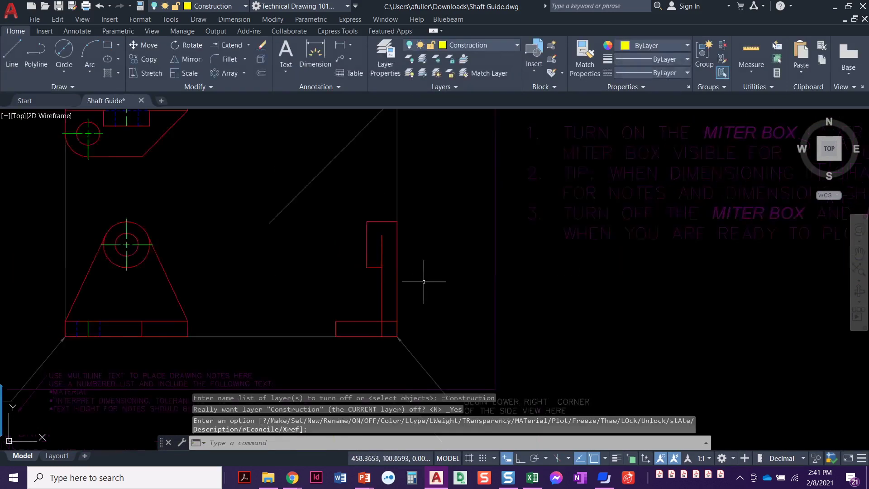
middle_click_drag(424, 282, 536, 306)
key("Escape")
key("Escape")
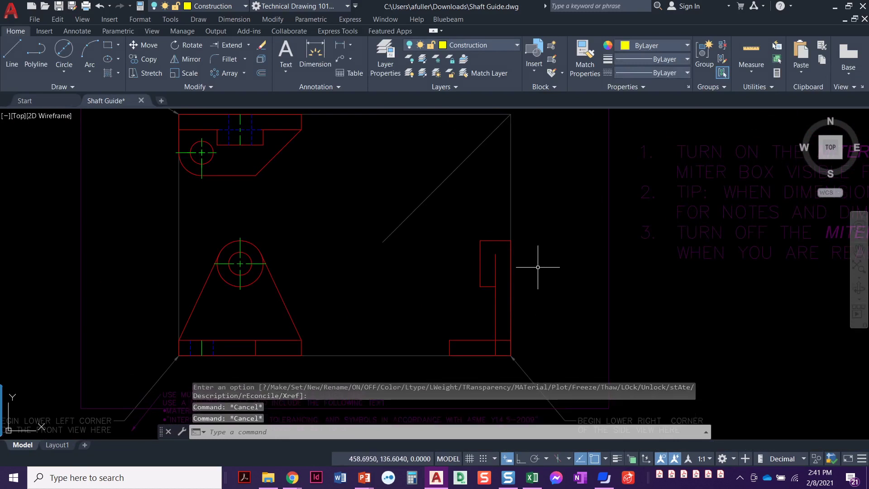
left_click(495, 271)
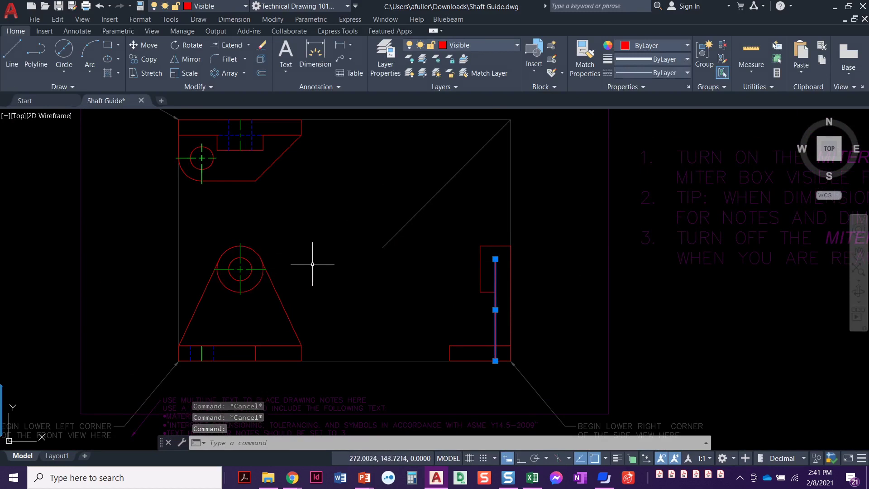
key("Escape")
key("Escape")
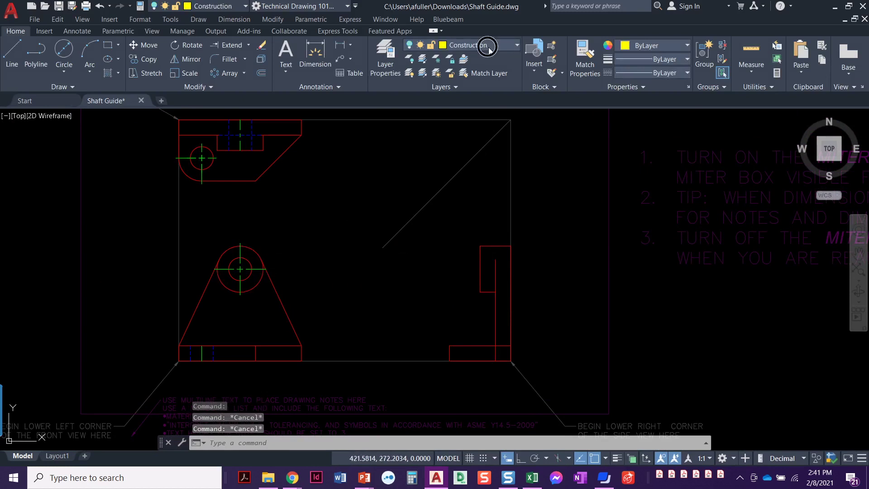
left_click(488, 45)
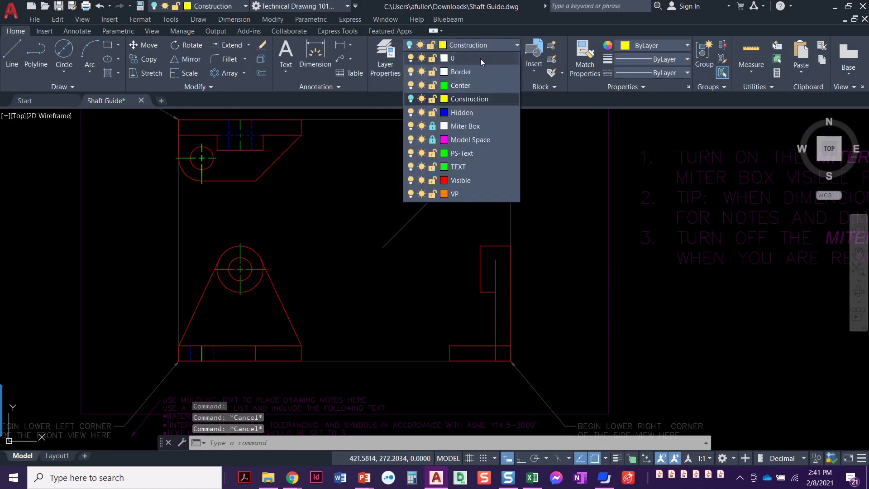
left_click(413, 99)
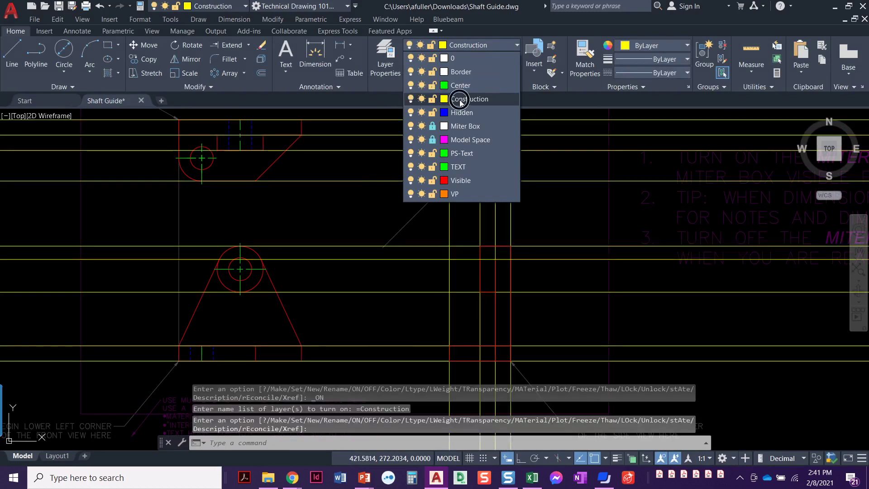
left_click(461, 99)
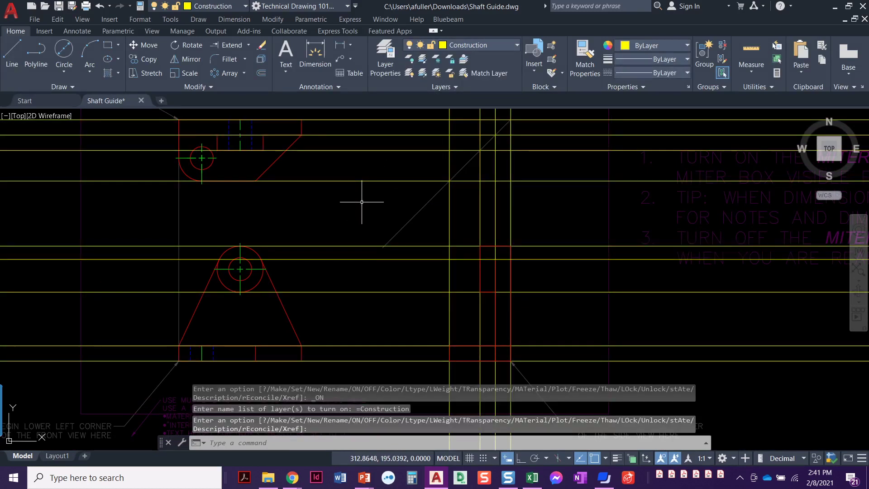
mouse_move(127, 104)
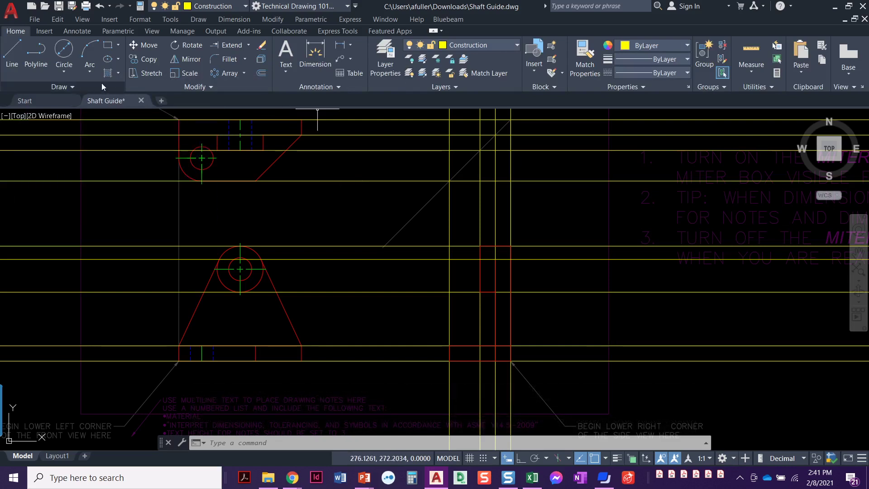
left_click(488, 44)
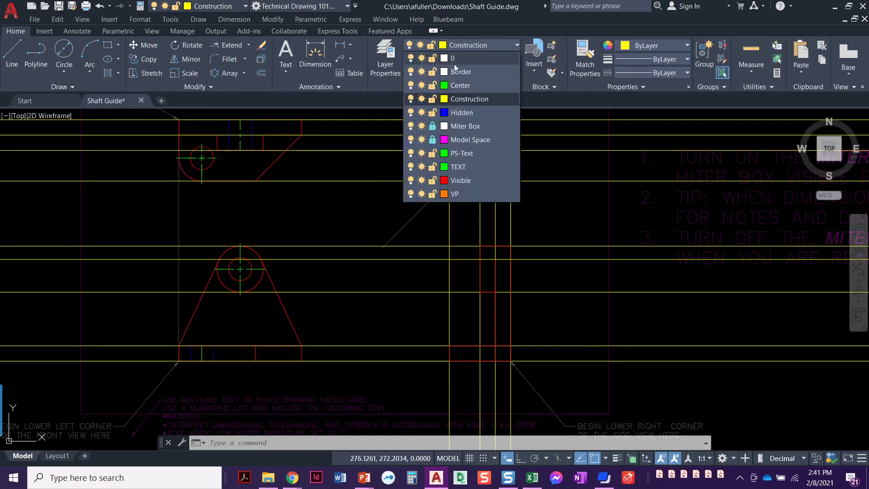
left_click(410, 100)
left_click(347, 218)
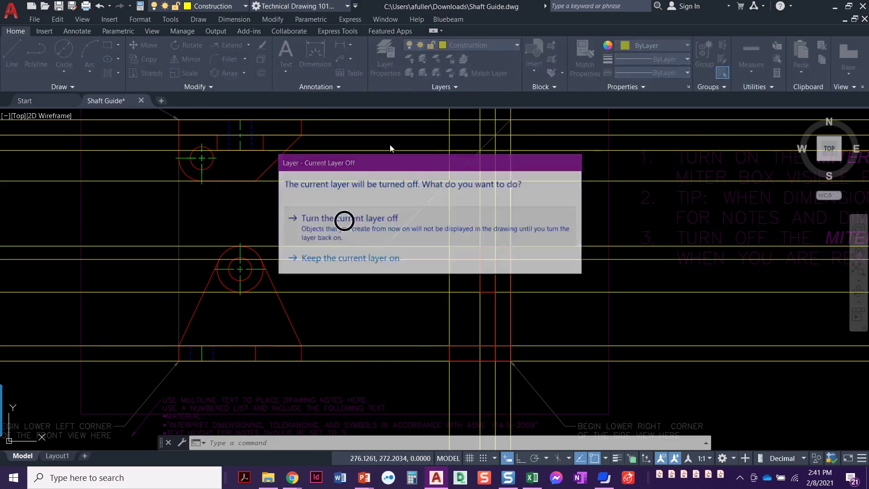
Make the Hidden layer current and draw a horizontal line across the side view's upper block, level with the front view's small circle's top quadrant.
left_click(485, 45)
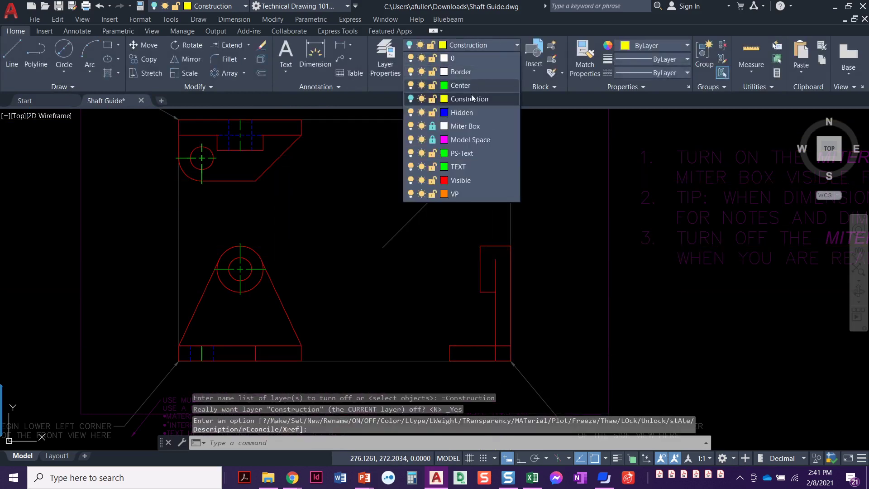
left_click(461, 113)
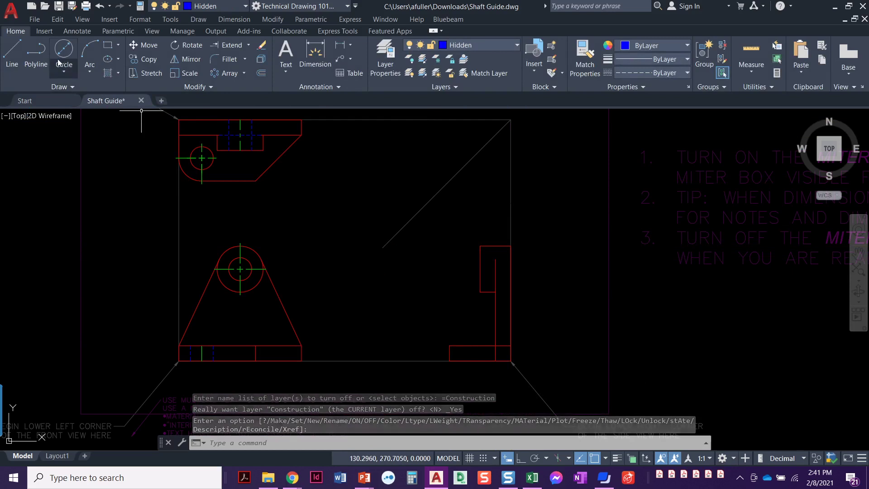
left_click(17, 52)
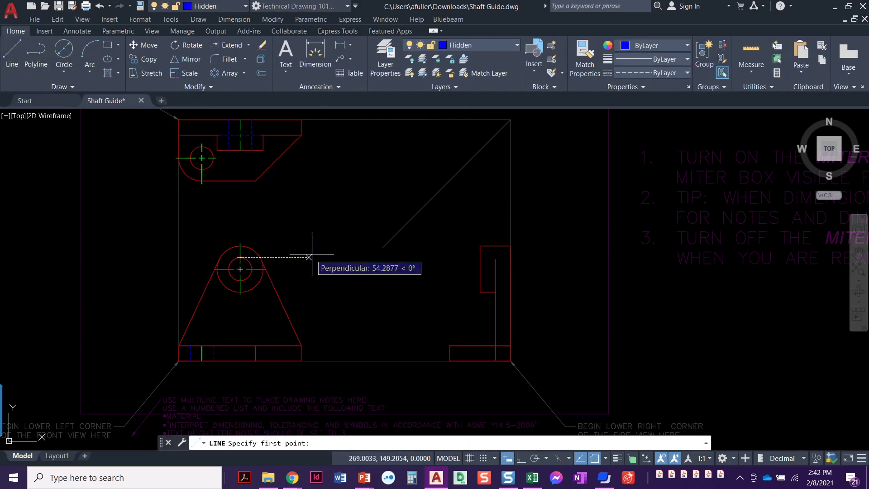
left_click(480, 257)
scroll(511, 257, "up", 8)
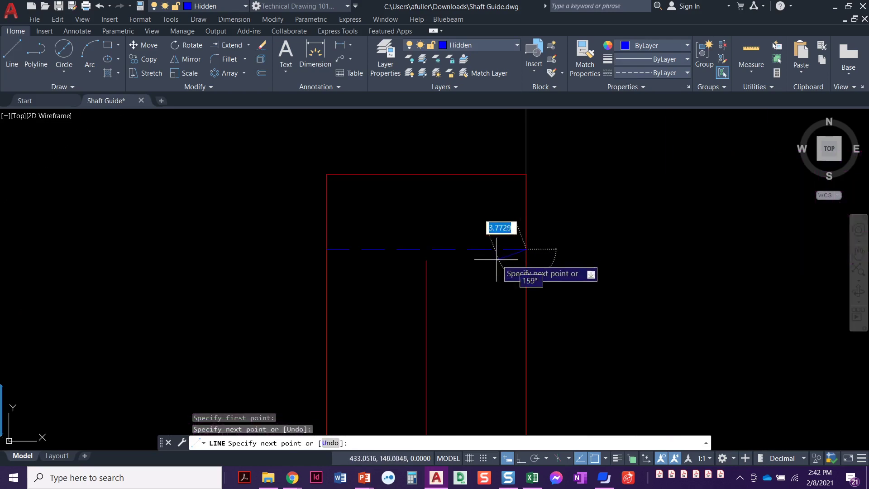
left_click(526, 249)
key("Return")
scroll(395, 282, "down", 8)
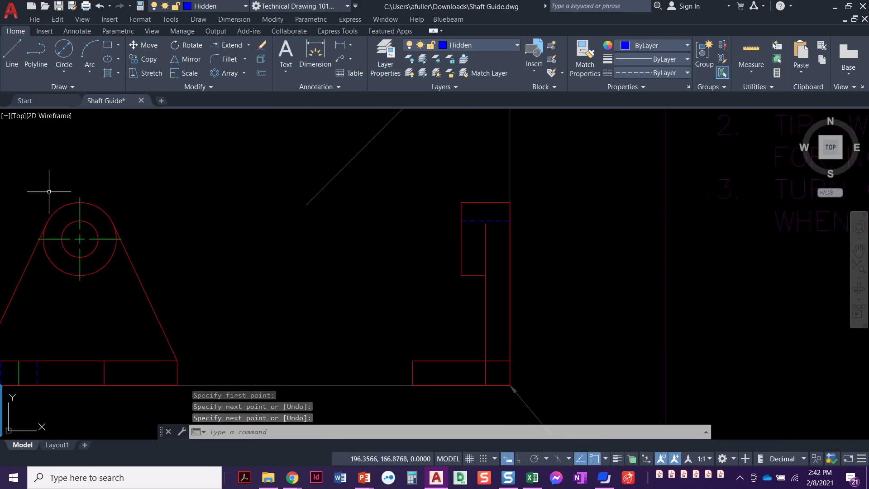
Draw a second hidden line across the side view's upper block, aligned with the bottom quadrant of the front view's small circle.
key("Return")
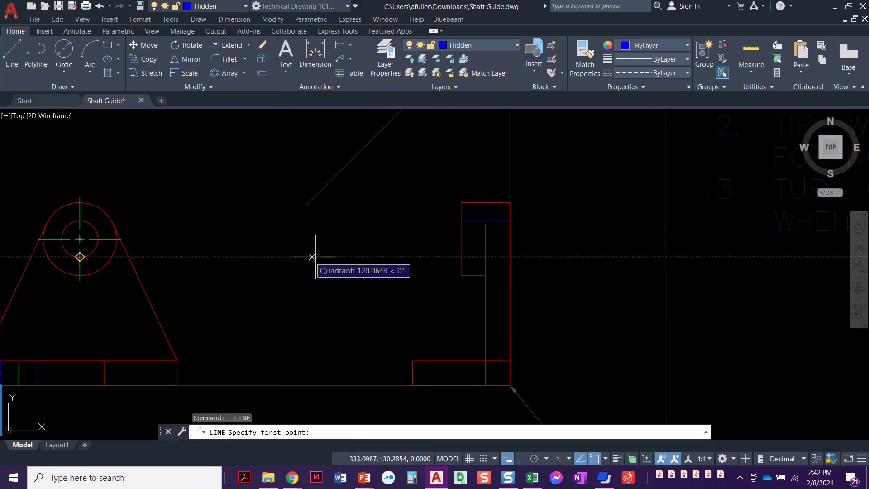
left_click(461, 257)
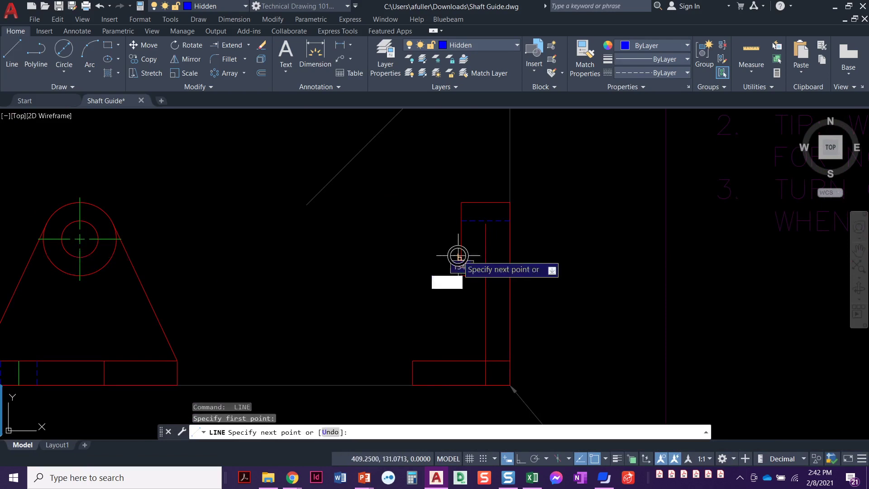
left_click(509, 257)
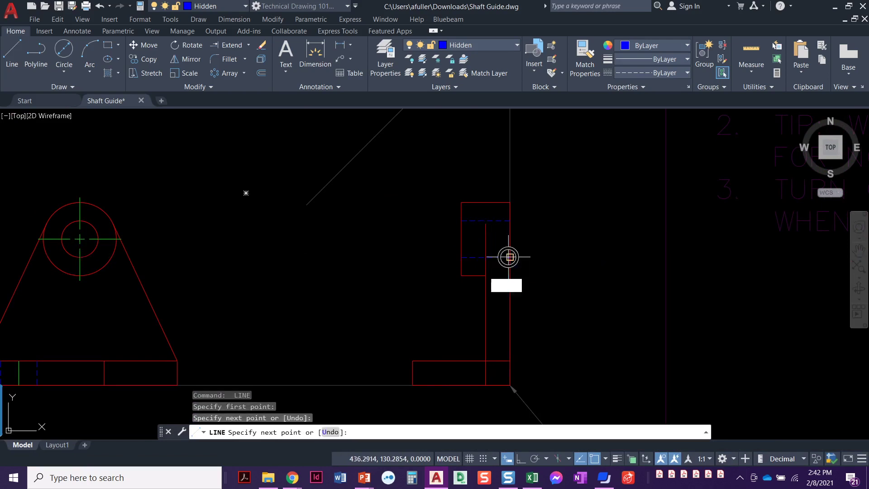
key("Return")
middle_click_drag(411, 258, 445, 272)
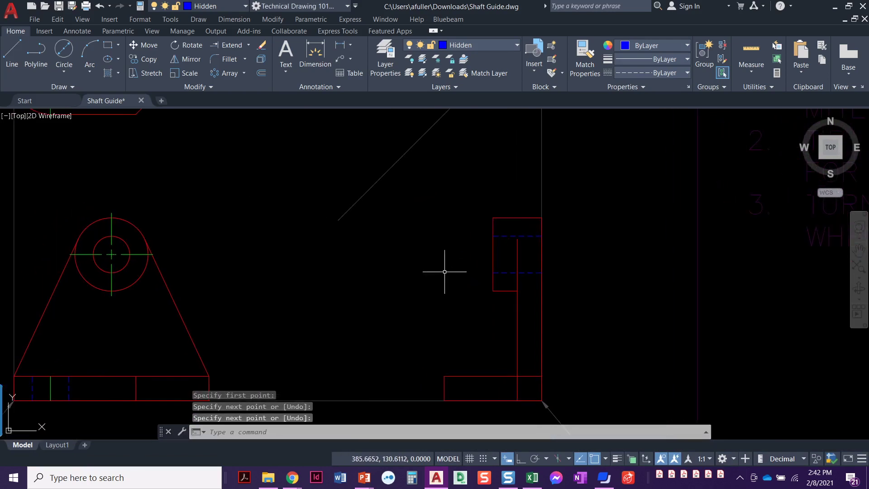
Make the Center layer current and draw the bore's horizontal centerline across the side view, aligned with the front view's circle center.
left_click(493, 46)
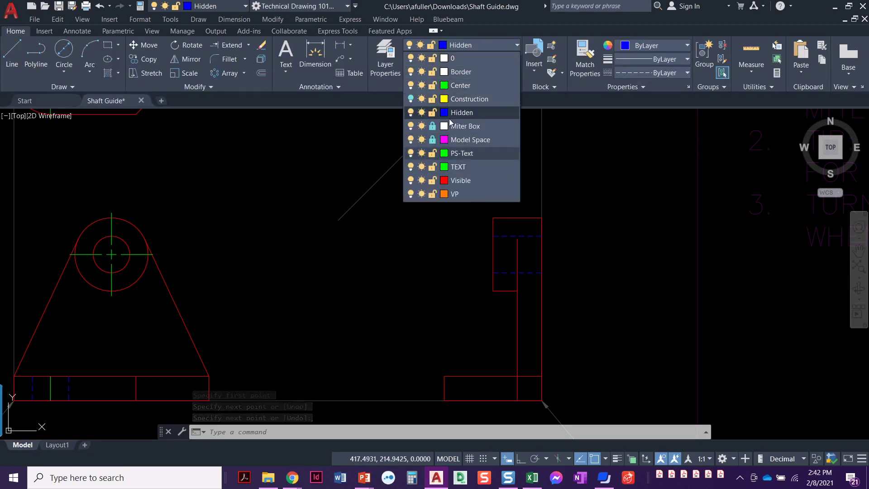
left_click(462, 85)
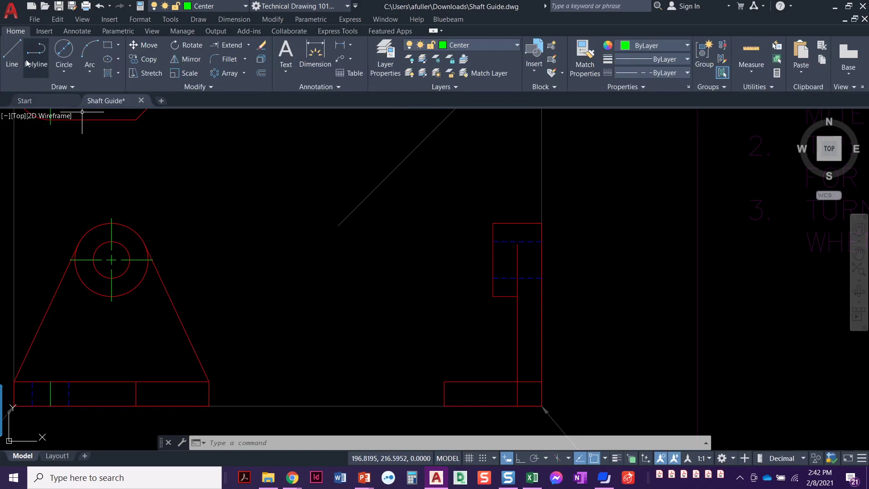
left_click(12, 51)
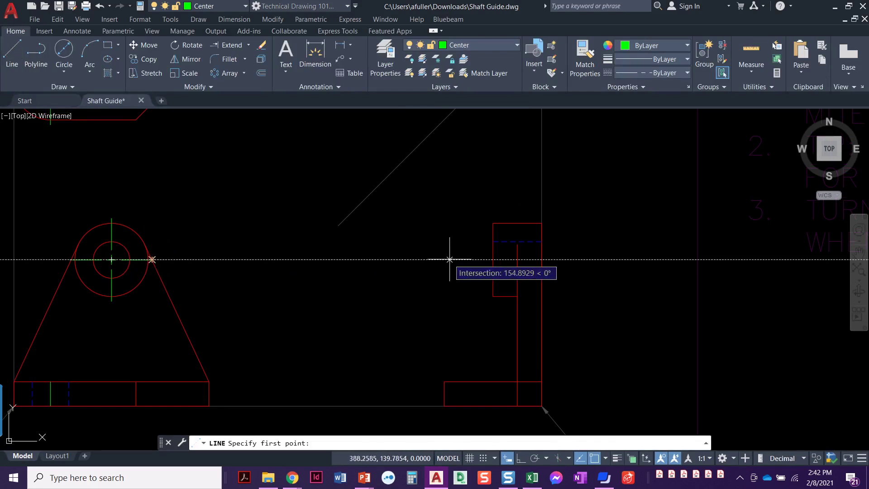
left_click(493, 259)
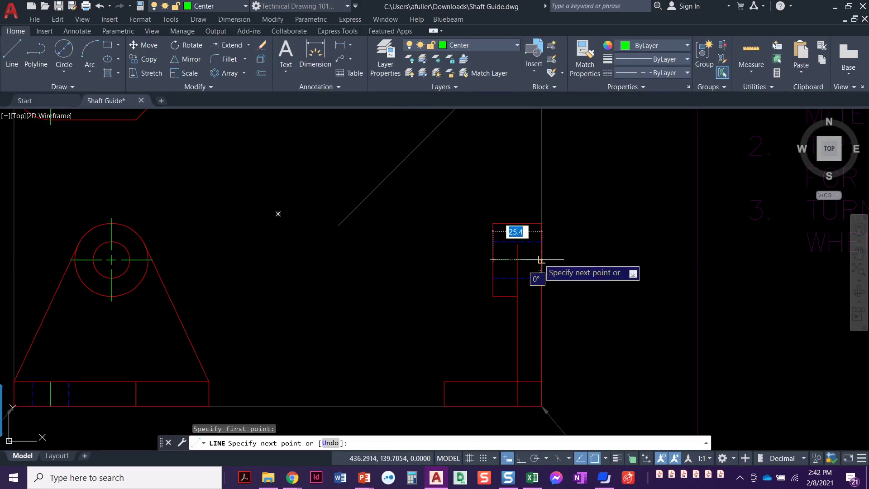
left_click(542, 260)
key("Return")
mouse_move(400, 293)
middle_mouse_down()
mouse_move(415, 277)
mouse_move(431, 290)
middle_mouse_up()
scroll(413, 281, "down", 3)
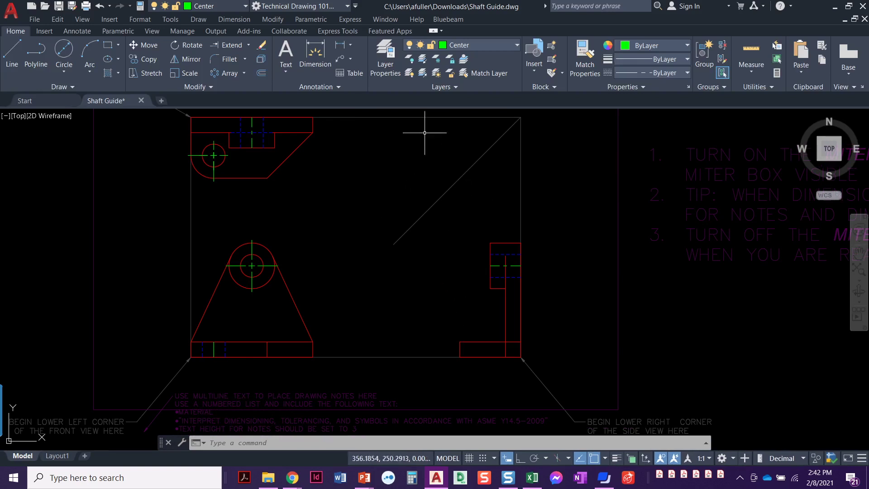
Turn the Construction layer back on and make it the current layer.
left_click(479, 46)
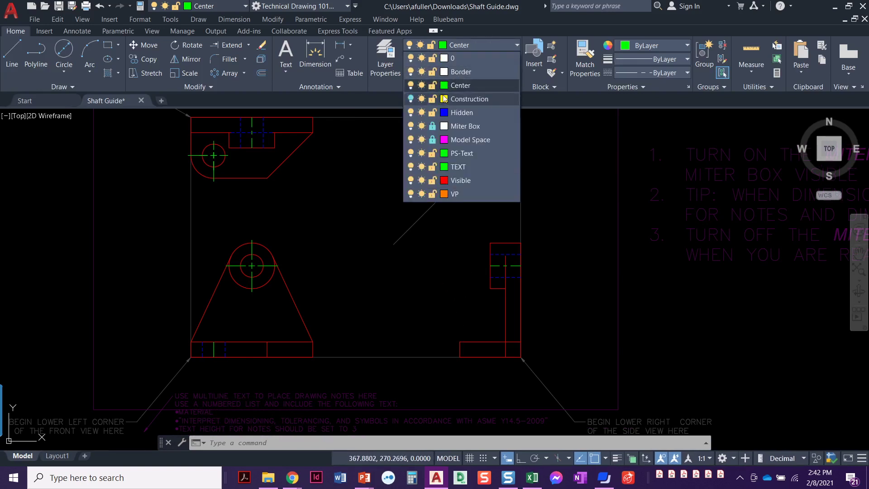
left_click(411, 99)
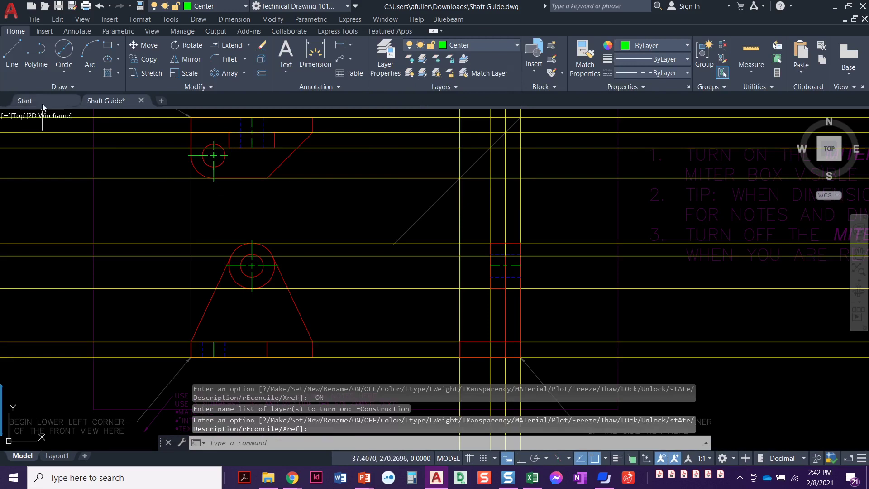
left_click(37, 86)
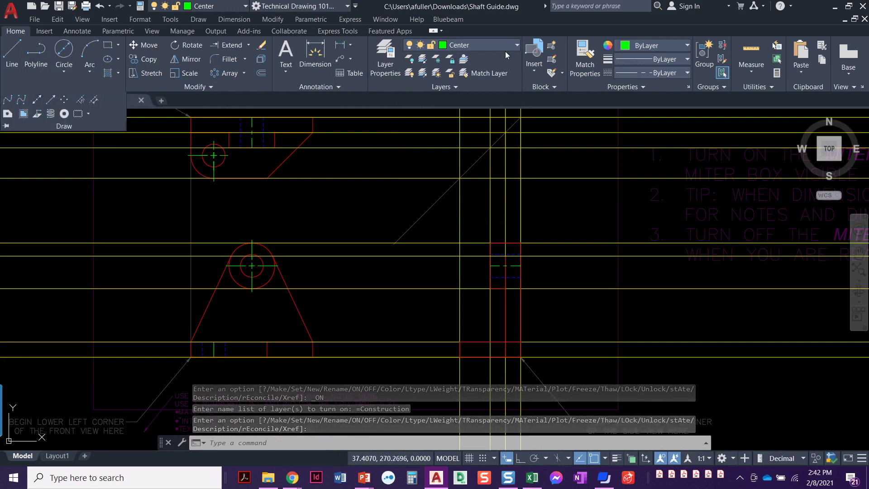
left_click(485, 44)
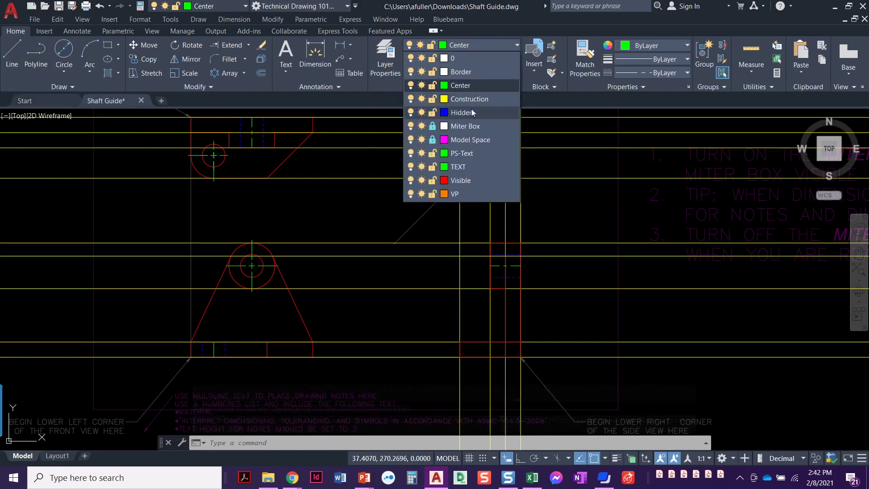
left_click(473, 96)
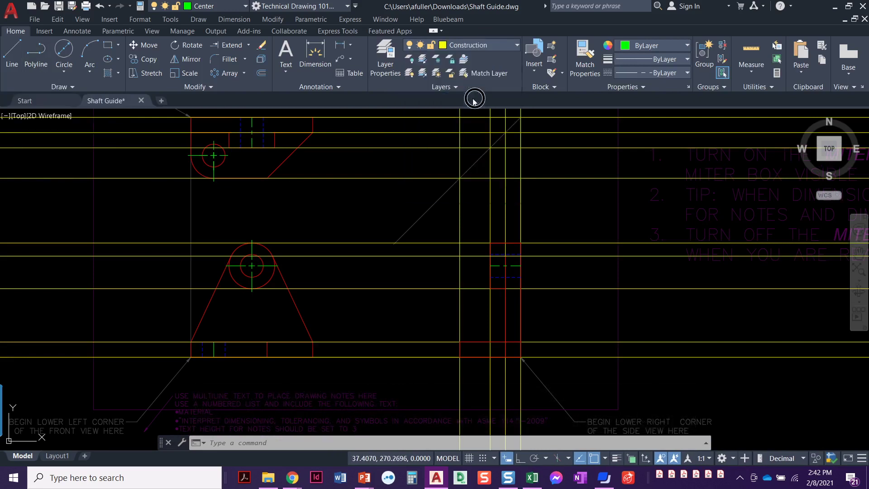
Draw horizontal construction lines through the top view hole's upper quadrant, lower quadrant and horizontal centerline.
left_click(47, 87)
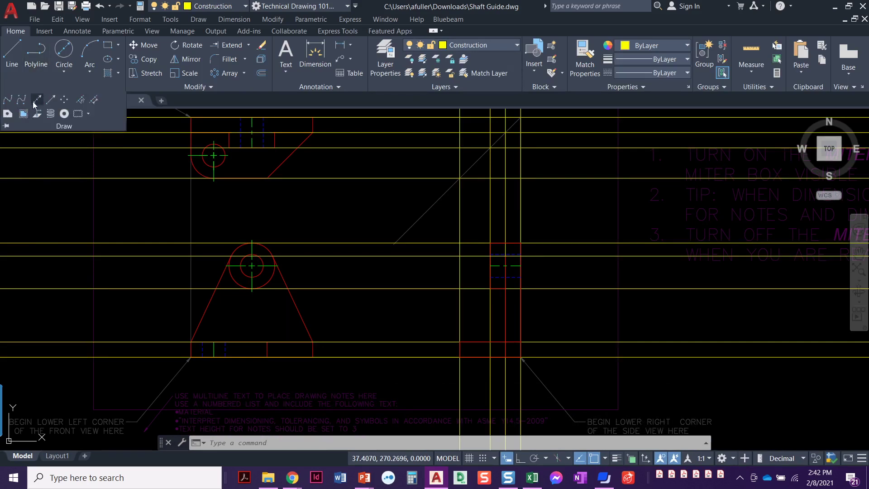
left_click(34, 103)
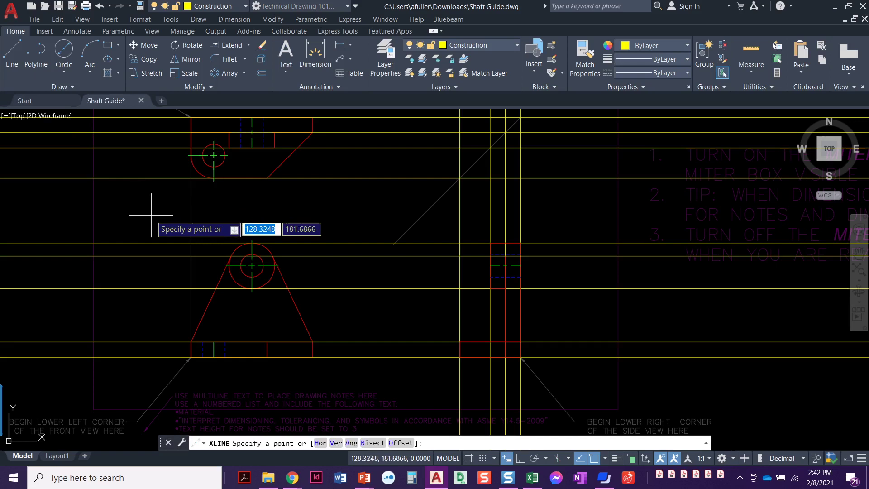
type("h")
key("Return")
scroll(204, 172, "up", 3)
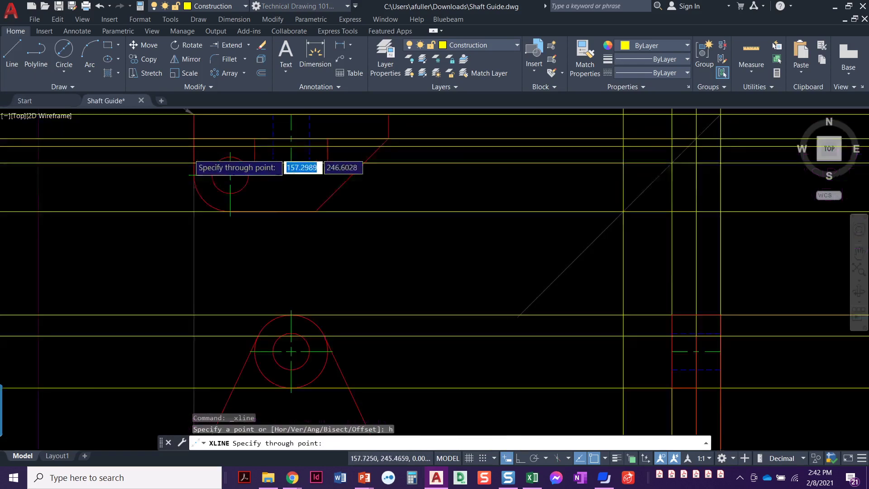
scroll(257, 175, "up", 2)
left_click(332, 147)
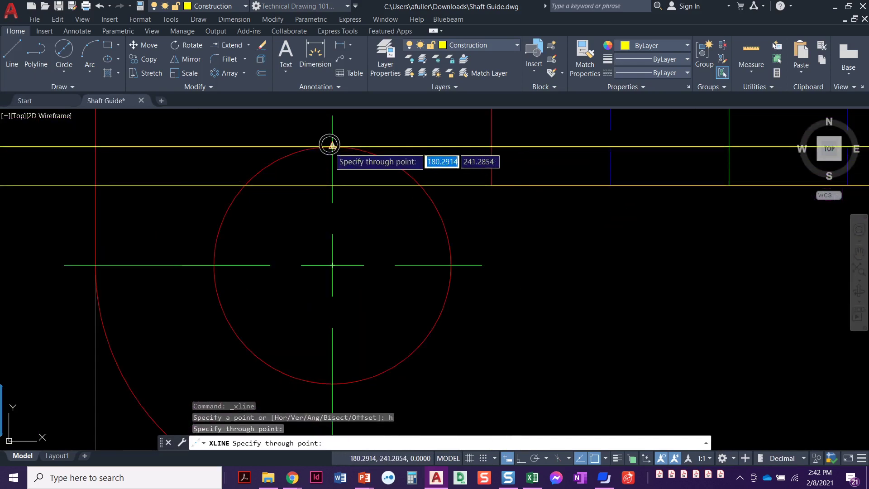
left_click(333, 384)
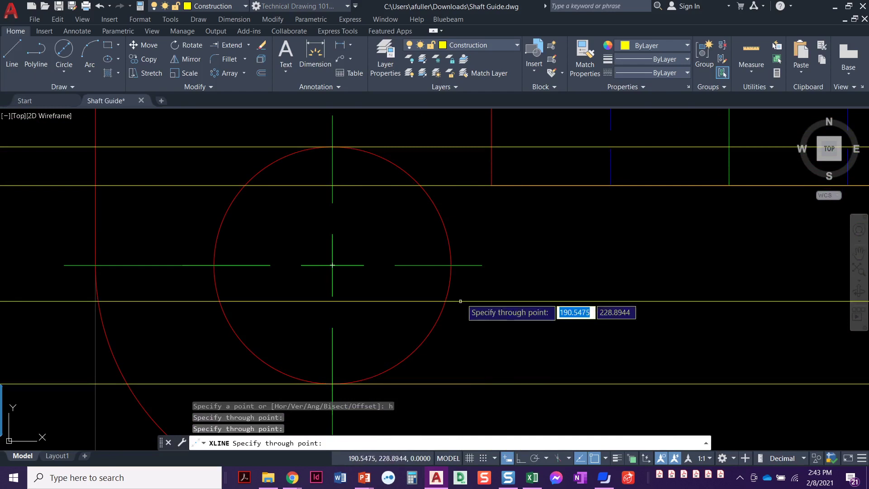
left_click(483, 265)
scroll(471, 264, "down", 3)
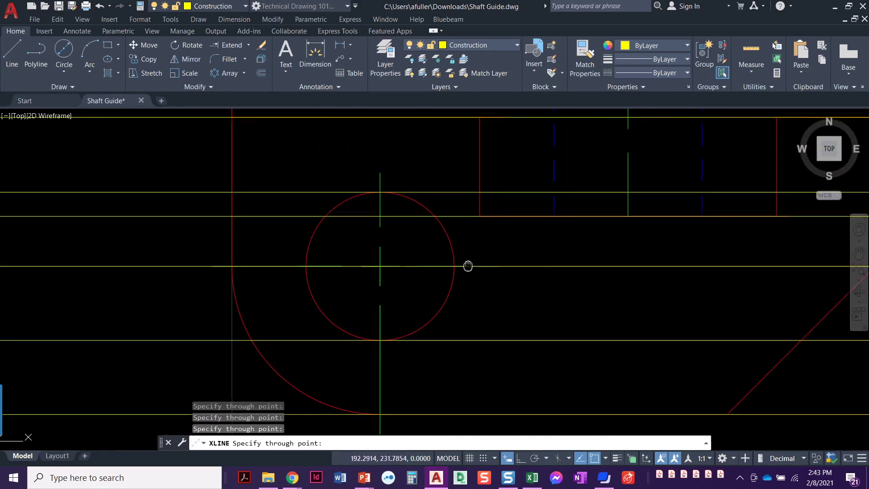
key("Return")
key("Return")
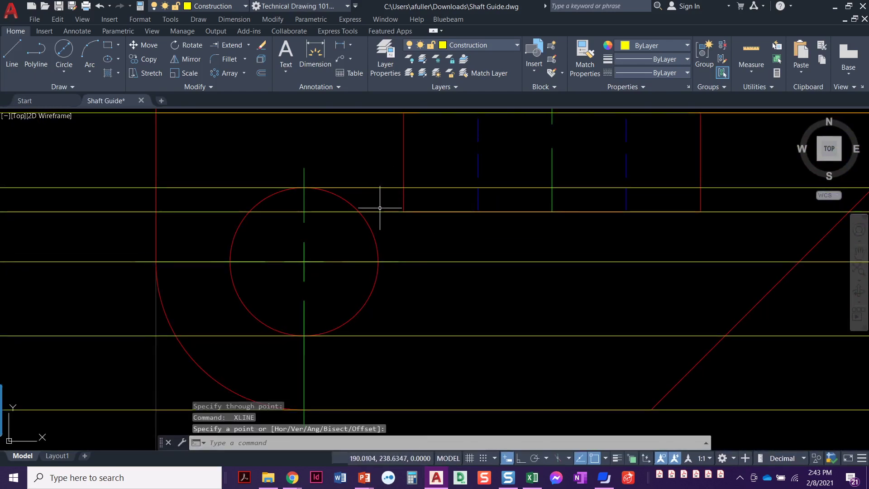
key("Return")
left_click(379, 212)
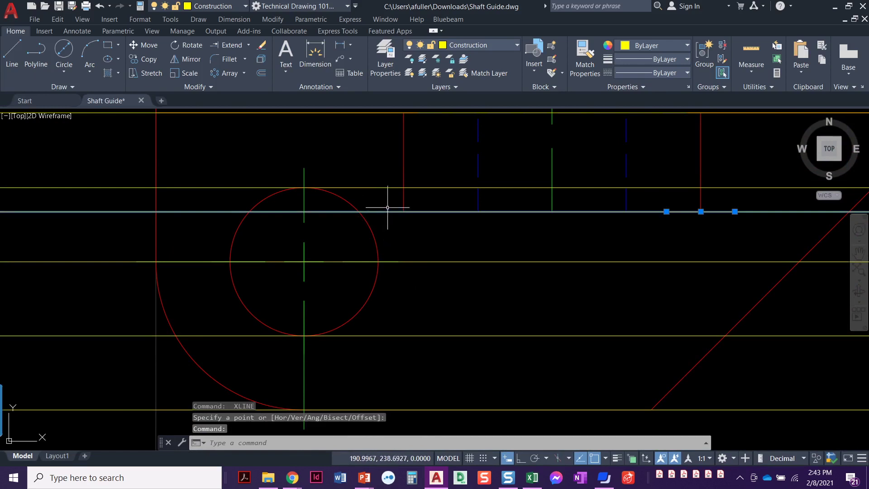
key("Escape")
key("Escape")
scroll(384, 207, "down", 3)
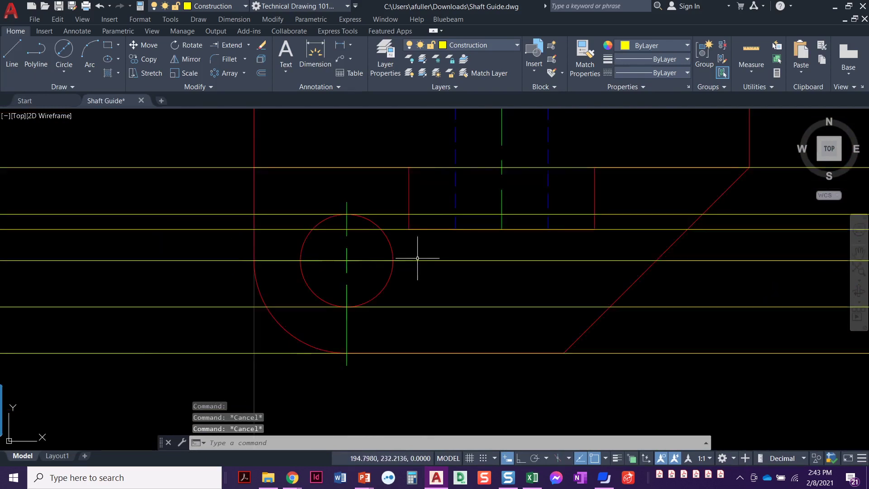
middle_click_drag(417, 252, 305, 243)
scroll(421, 253, "down", 3)
mouse_move(421, 252)
middle_mouse_down()
mouse_move(305, 247)
mouse_move(216, 227)
middle_mouse_up()
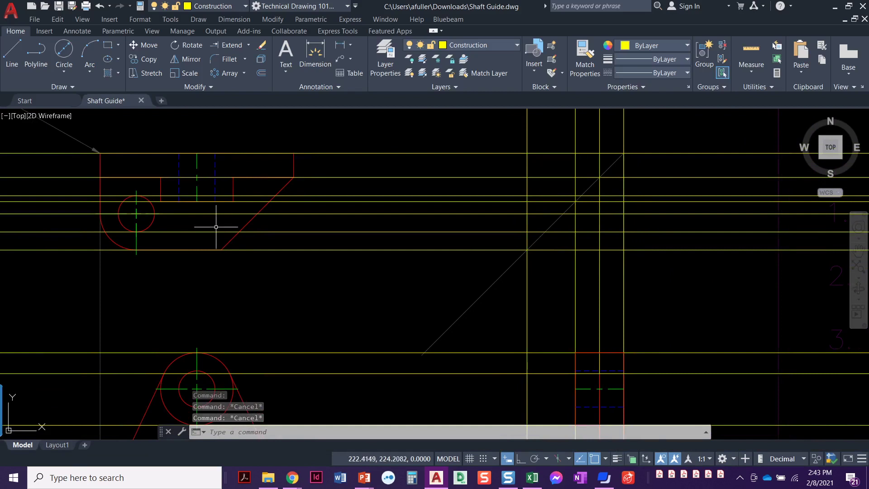
Draw three vertical construction lines where the miter line crosses the top view hole's lower-quadrant, centerline and upper-quadrant projections.
left_click(48, 86)
left_click(51, 114)
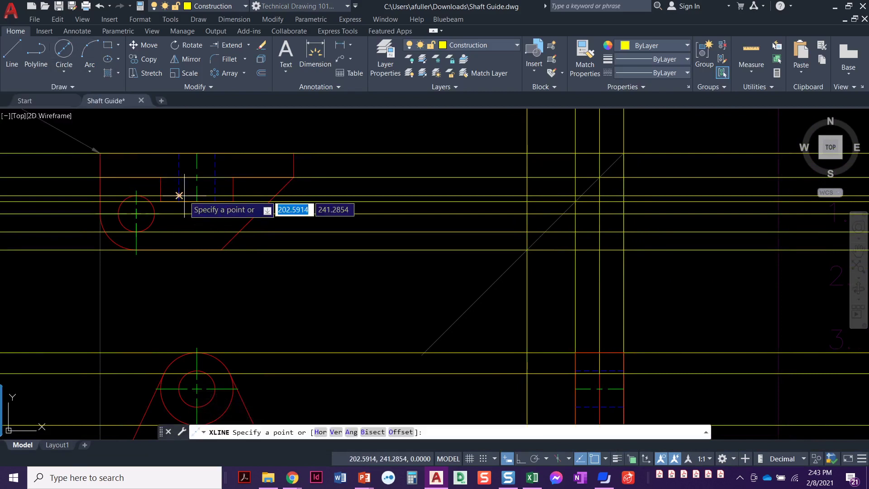
type("v")
key("Return")
scroll(541, 233, "up", 4)
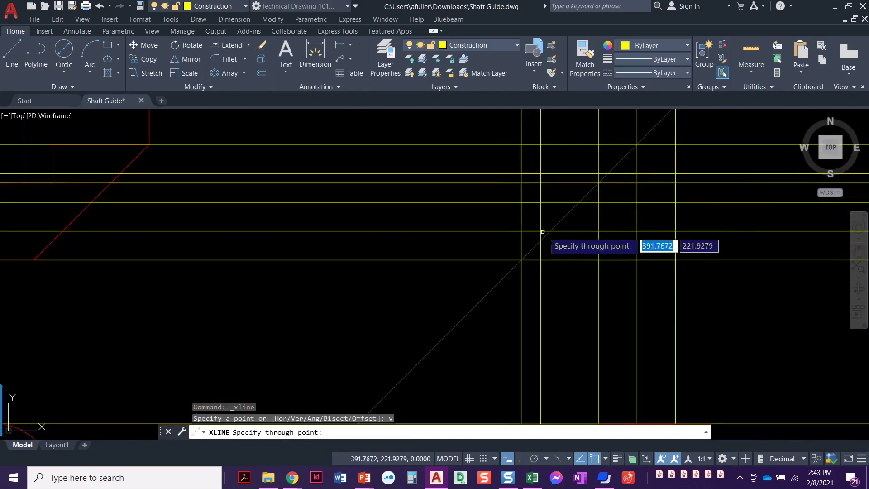
left_click(552, 230)
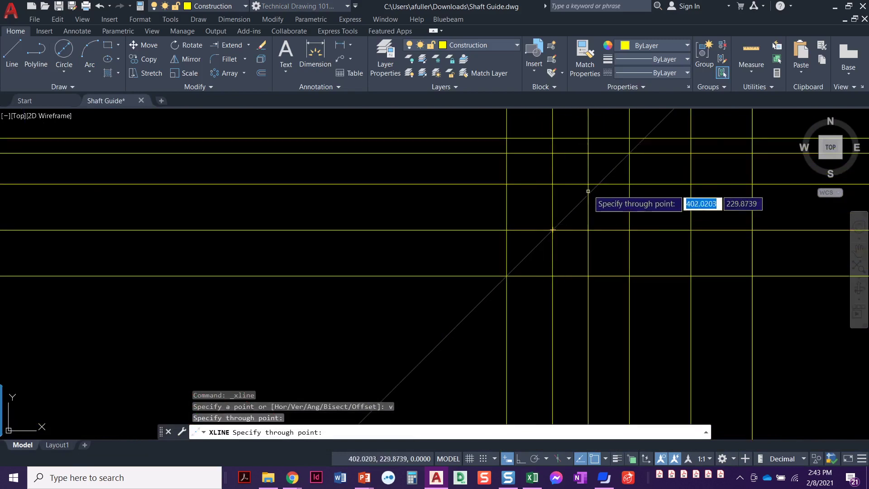
left_click(599, 181)
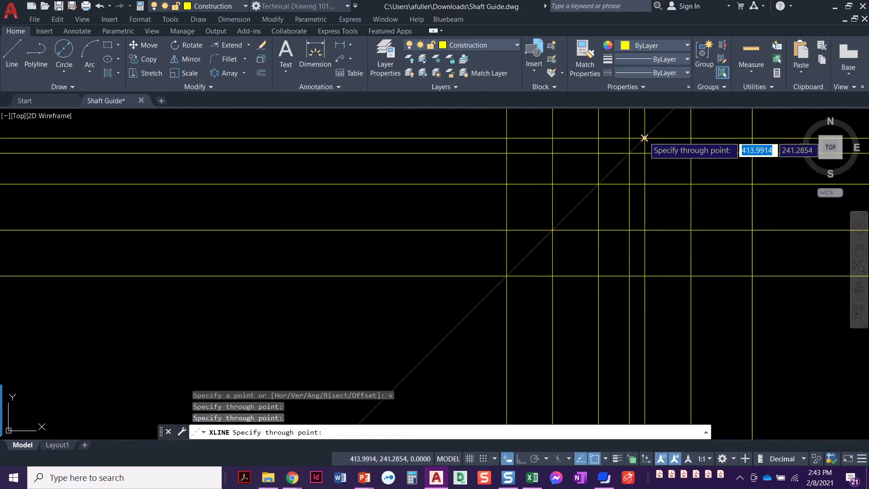
left_click(645, 138)
key("Return")
Make the Hidden layer current and draw the first hole edge vertically through the side view's base, along the hole's lower-quadrant projection.
scroll(534, 181, "down", 6)
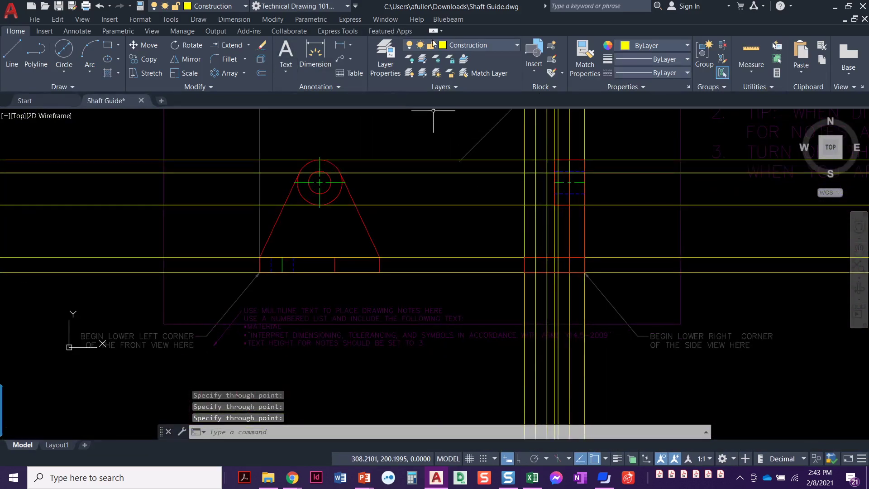
left_click(453, 45)
left_click(467, 115)
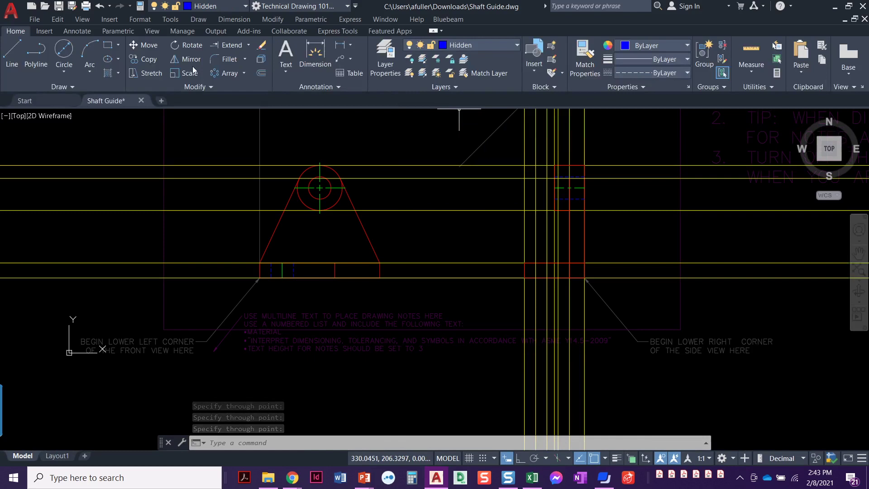
left_click(11, 53)
scroll(544, 274, "up", 2)
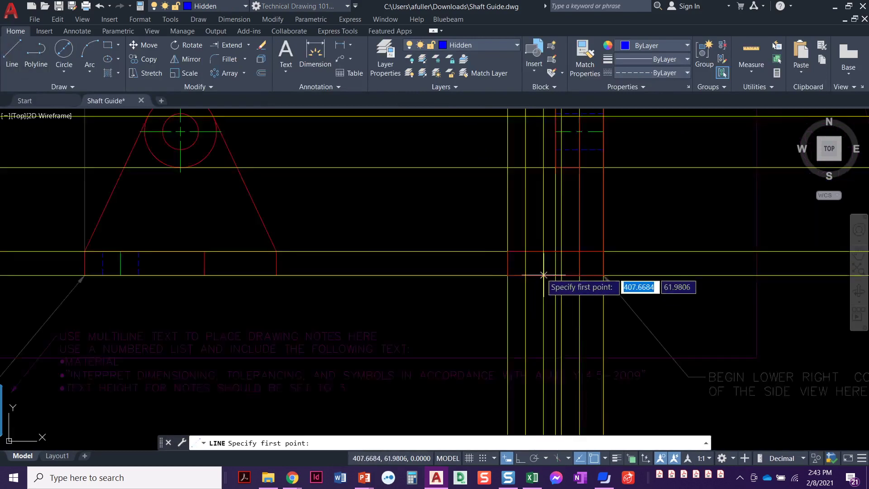
scroll(544, 275, "up", 4)
left_click(504, 219)
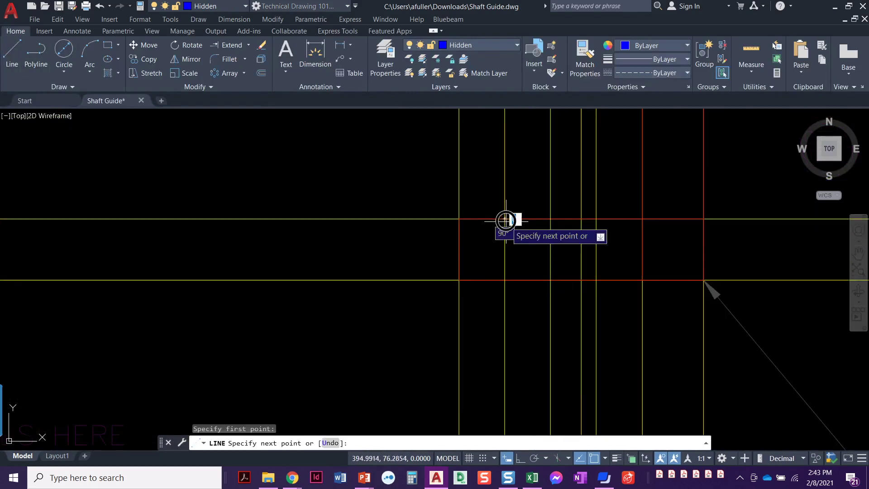
left_click(505, 280)
key("Return")
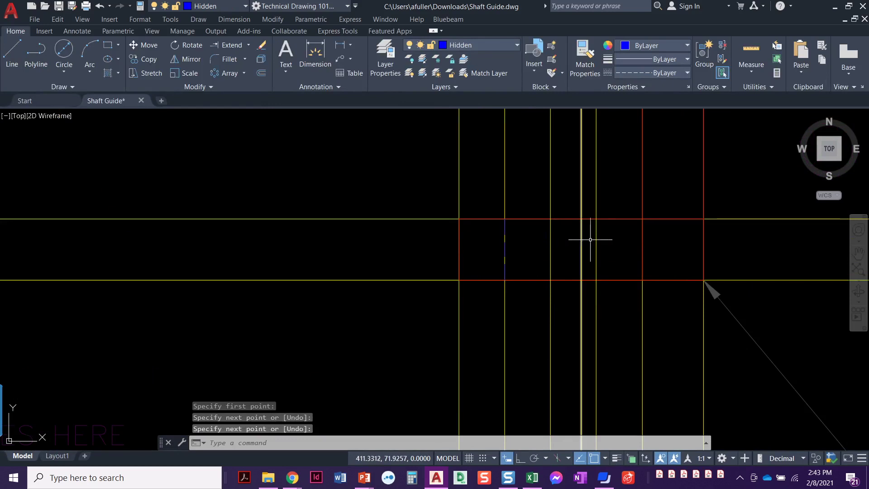
Draw the second vertical hidden line through the side view's base, along the hole's upper-quadrant projection.
key("Return")
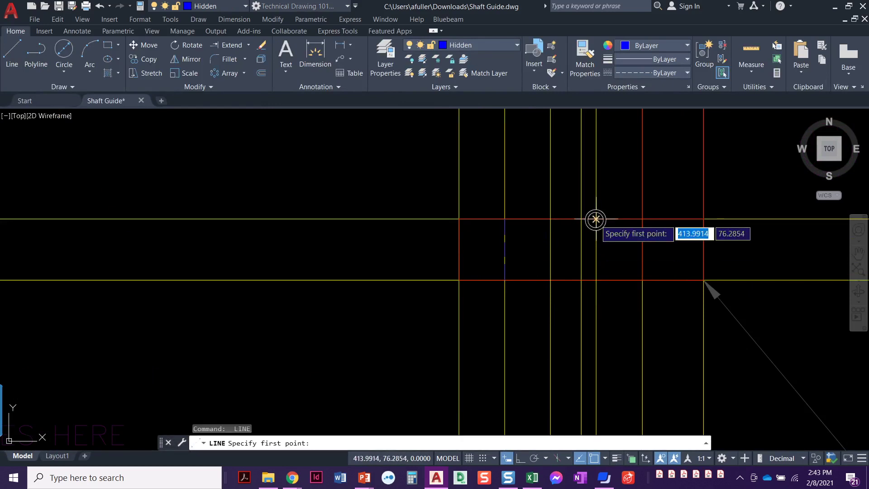
left_click(595, 219)
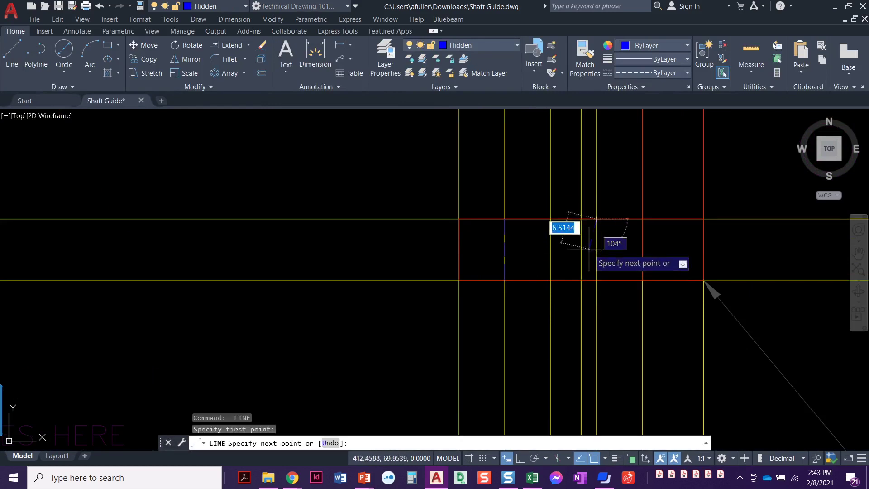
left_click(596, 280)
key("Return")
Make the Center layer current and draw the hole's vertical centerline through the side view's base, midway between the two hidden lines.
scroll(586, 236, "down", 2)
scroll(586, 237, "down", 2)
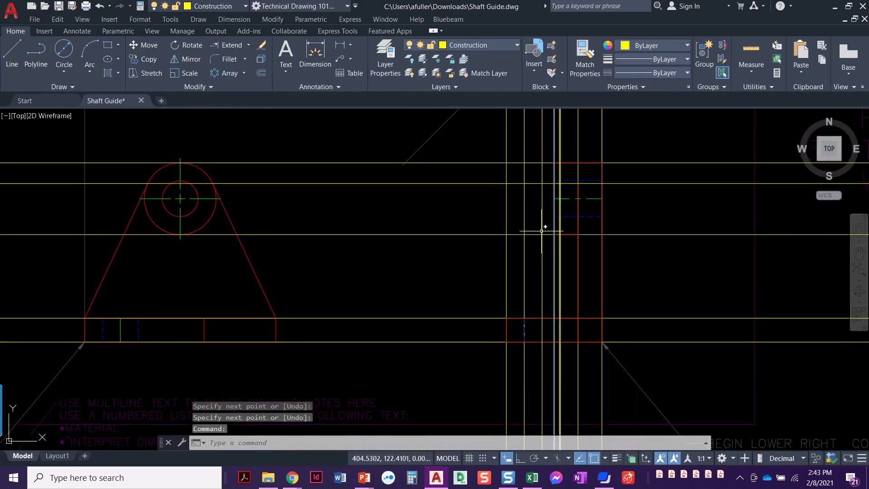
left_click(469, 45)
left_click(471, 45)
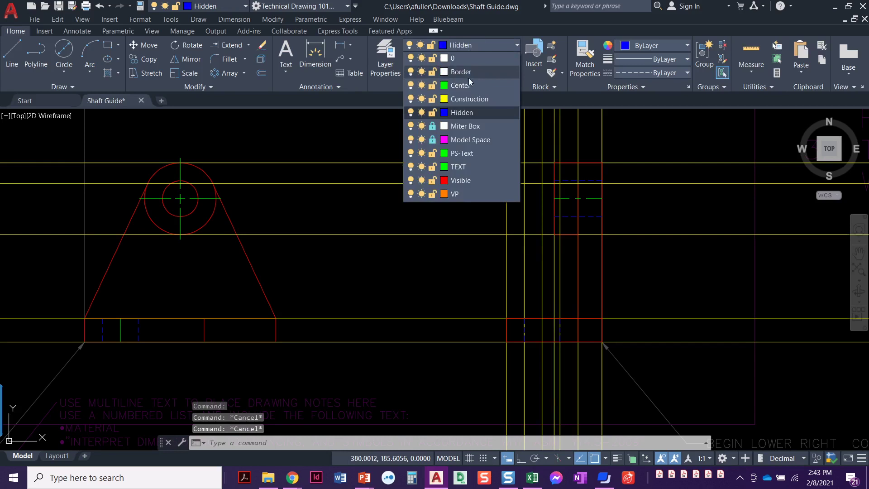
left_click(469, 78)
left_click(10, 50)
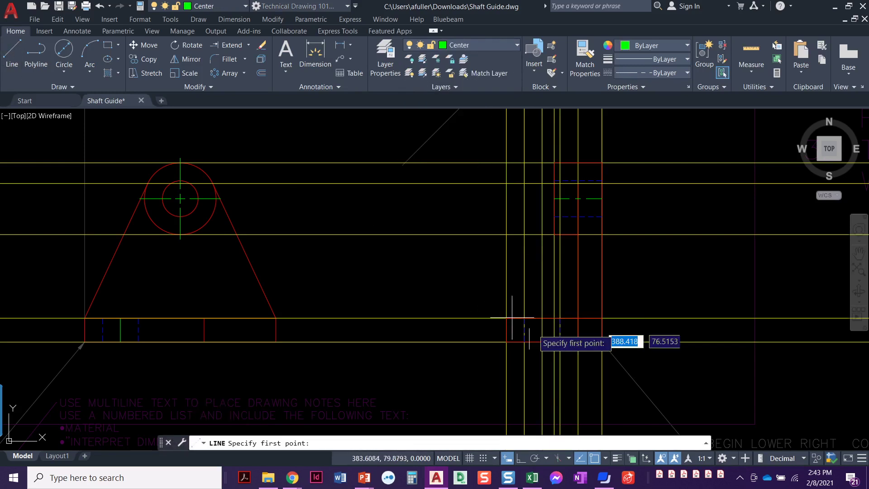
left_click(542, 318)
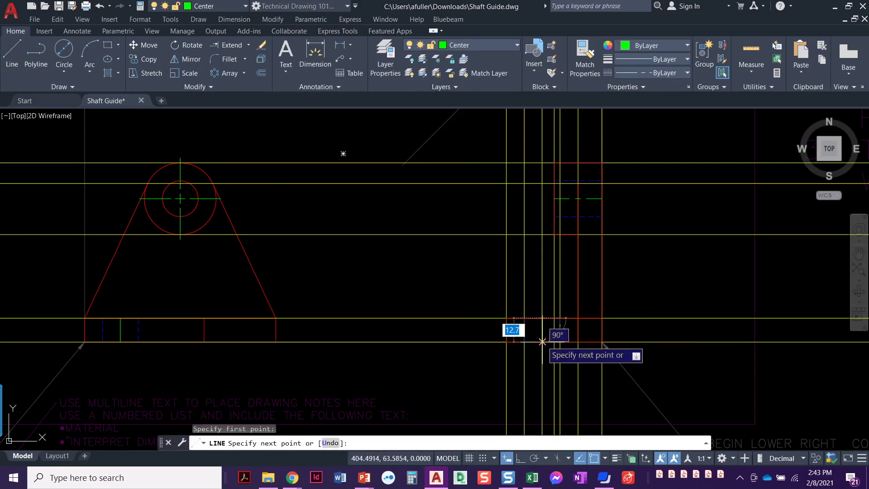
left_click(542, 341)
key("Escape")
key("Escape")
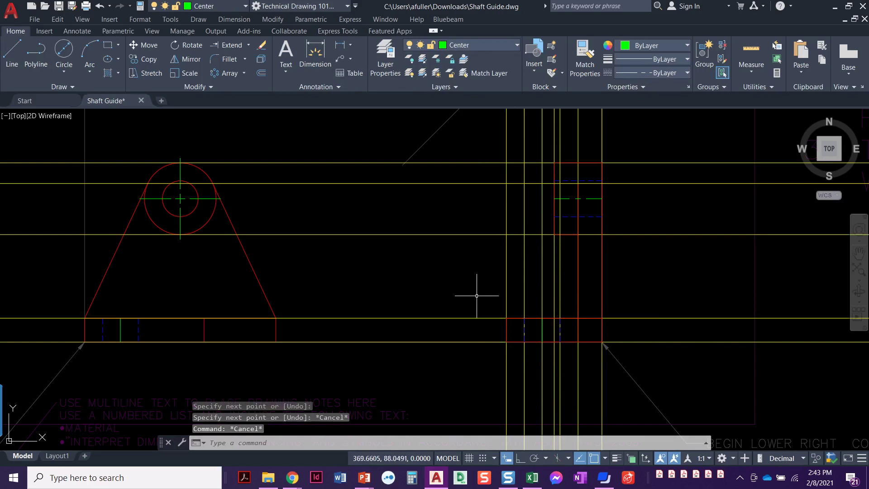
Turn off the Construction layer to hide the projection lines.
scroll(500, 292, "down", 2)
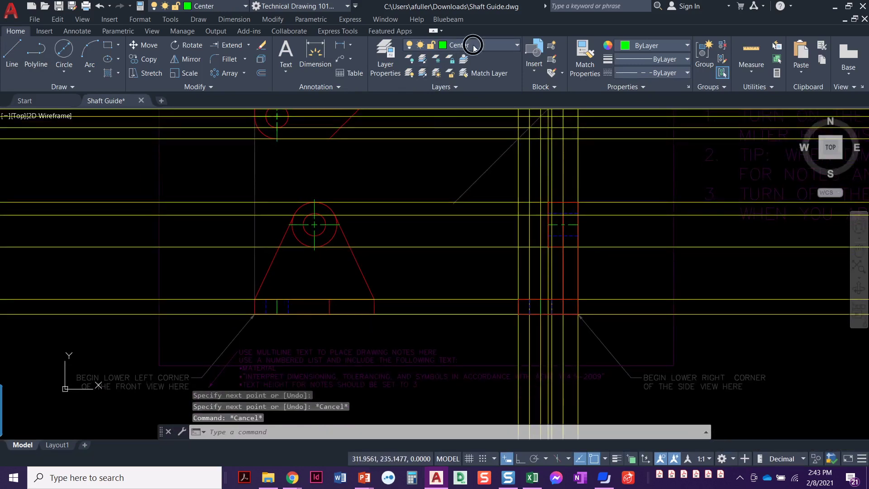
left_click(474, 47)
left_click(410, 99)
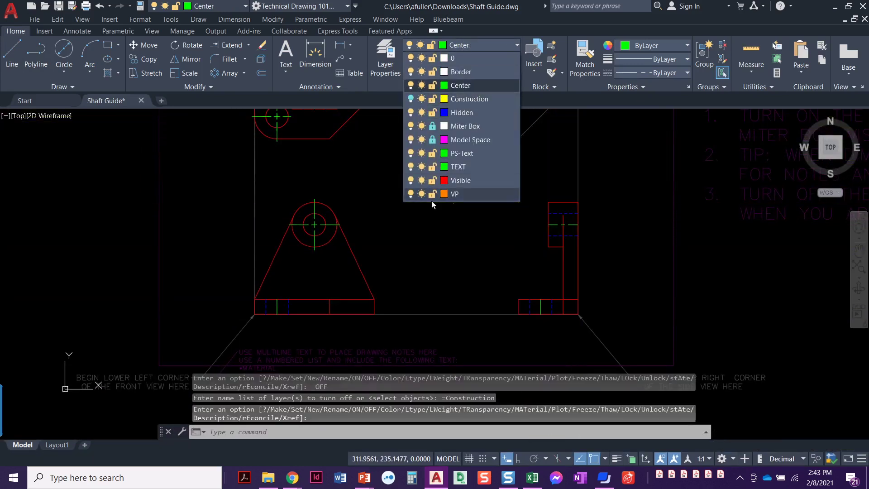
mouse_move(435, 256)
middle_mouse_down()
mouse_move(447, 258)
mouse_move(457, 296)
middle_mouse_up()
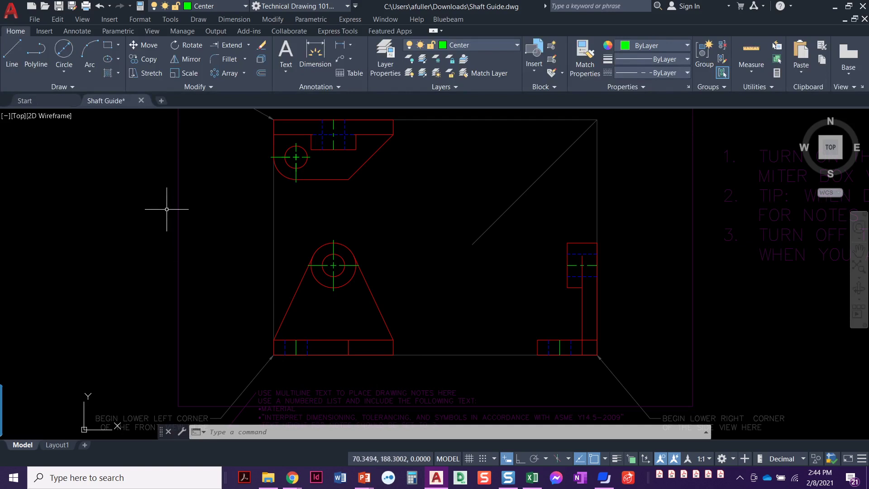
mouse_move(167, 209)
middle_mouse_down()
mouse_move(172, 238)
mouse_move(150, 223)
mouse_move(131, 234)
middle_mouse_up()
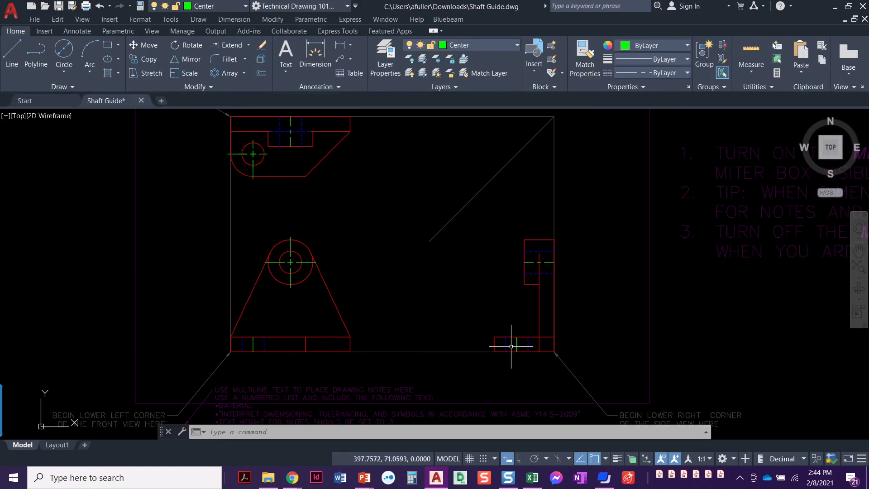
Lengthen both centerlines in the side view at each end, using a delta length of 6.
scroll(511, 346, "up", 5)
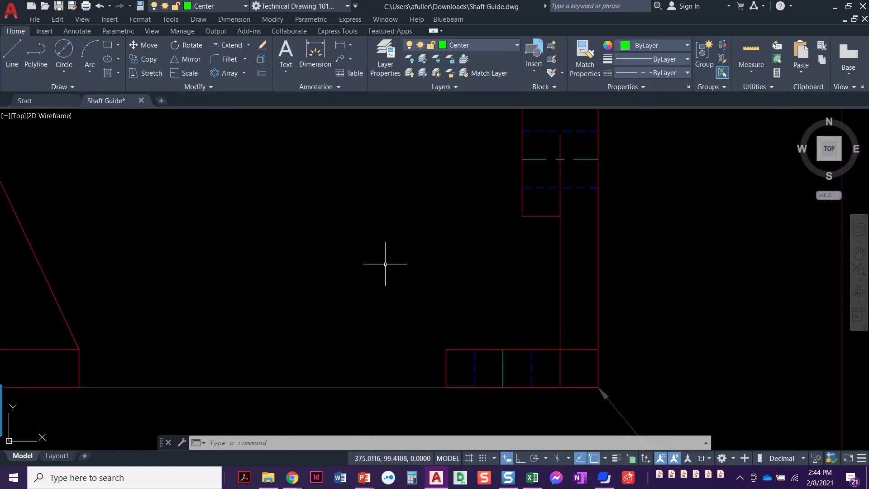
scroll(287, 266, "down", 5)
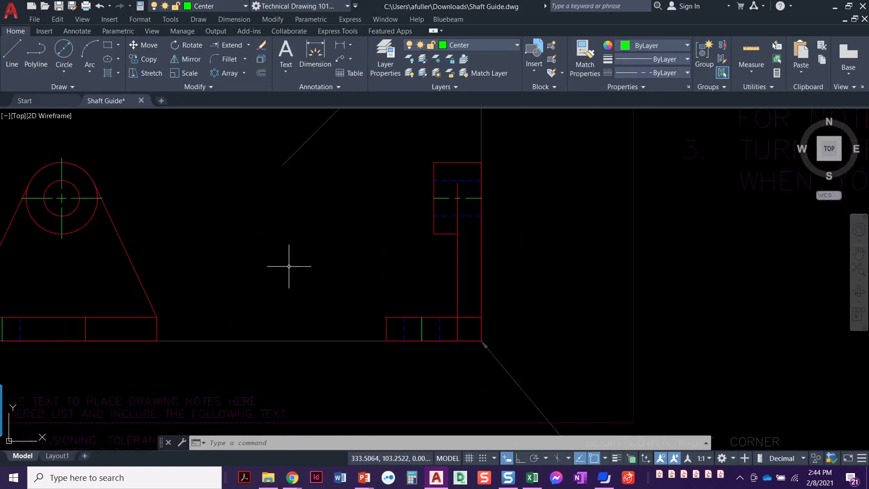
left_click(212, 87)
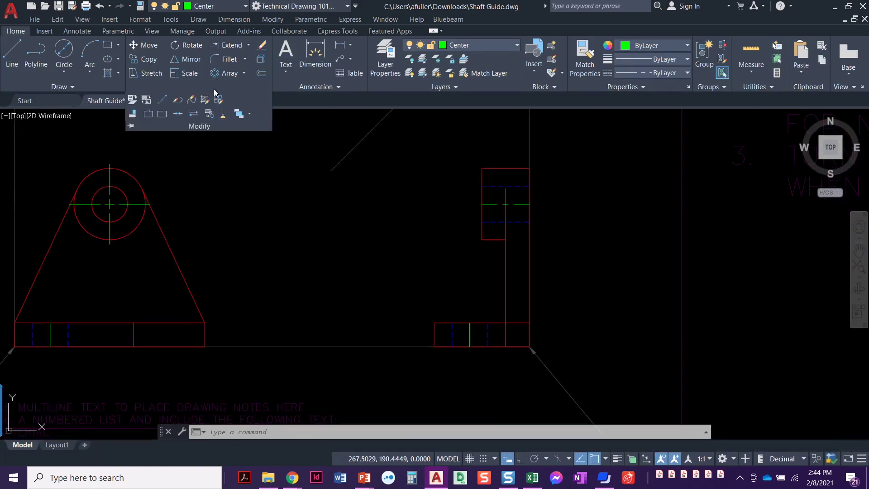
left_click(162, 99)
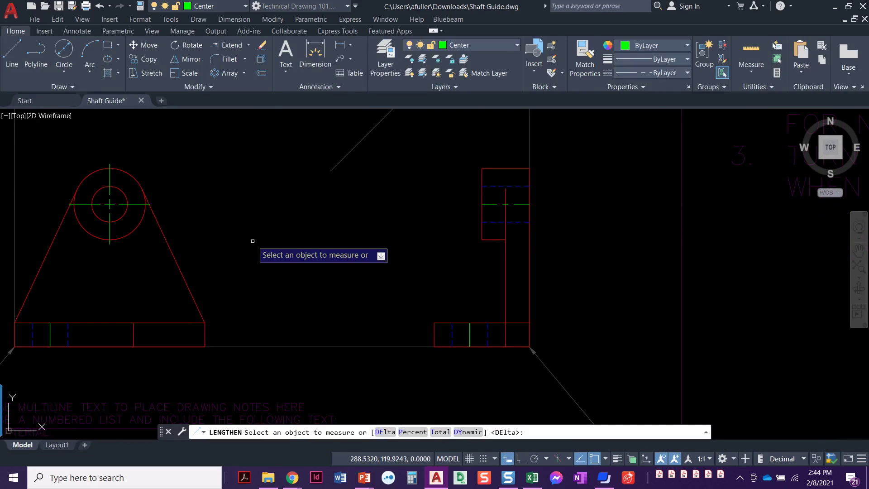
type("de")
key("Return")
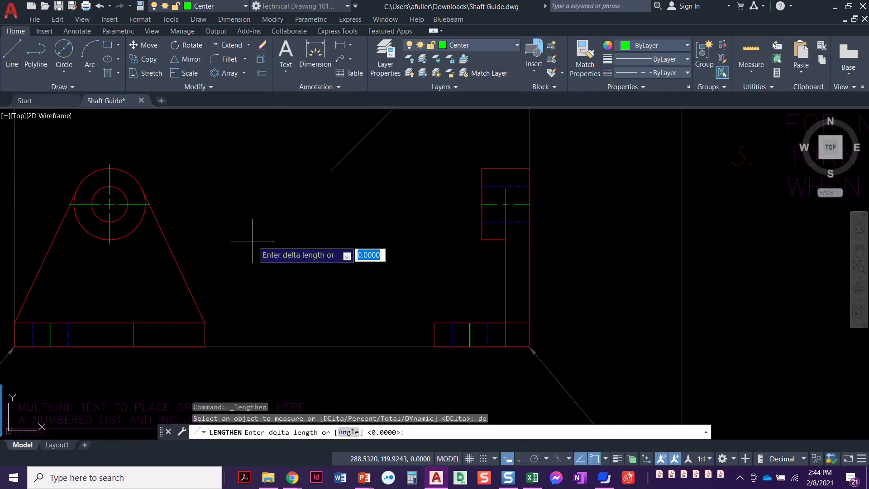
type("6")
key("Return")
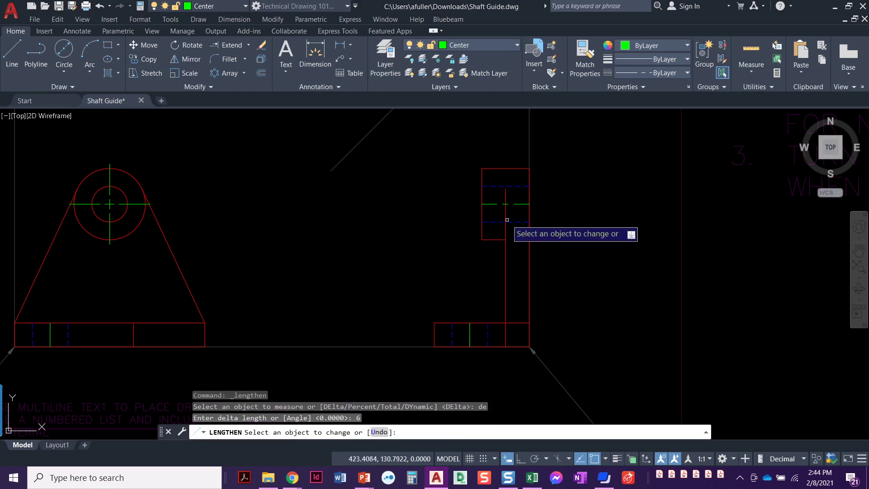
left_click(524, 204)
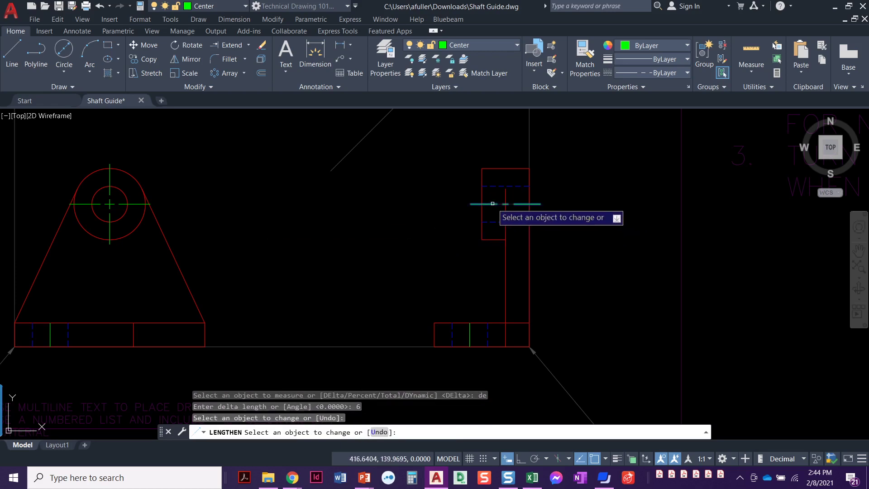
left_click(498, 203)
left_click(470, 329)
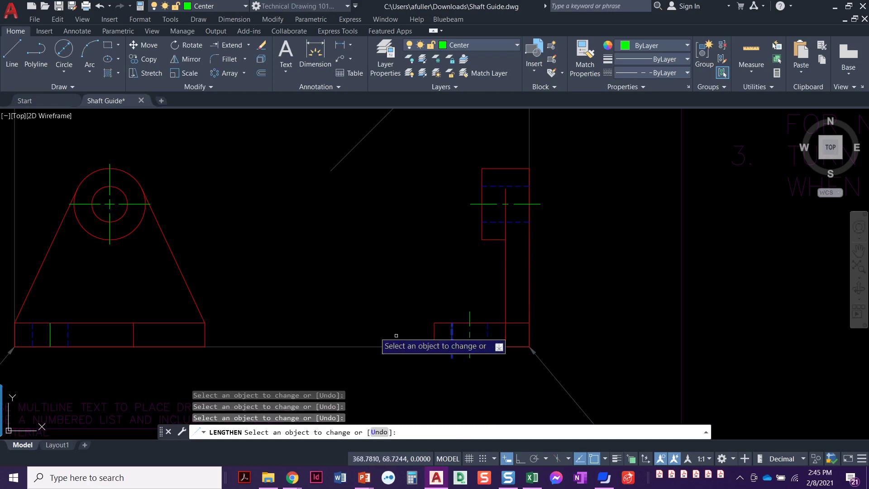
Lengthen the vertical centerline of the front view's base hole at both ends by the same delta.
middle_click_drag(307, 333, 396, 333)
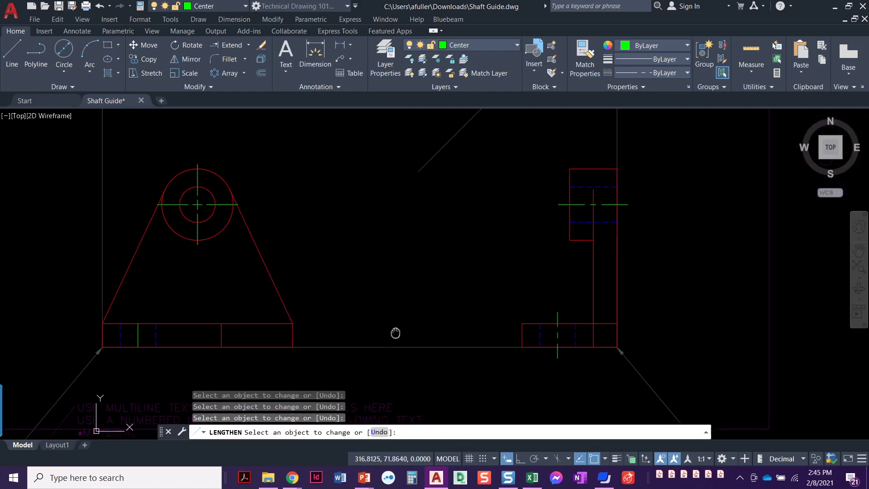
left_click(138, 328)
left_click(139, 328)
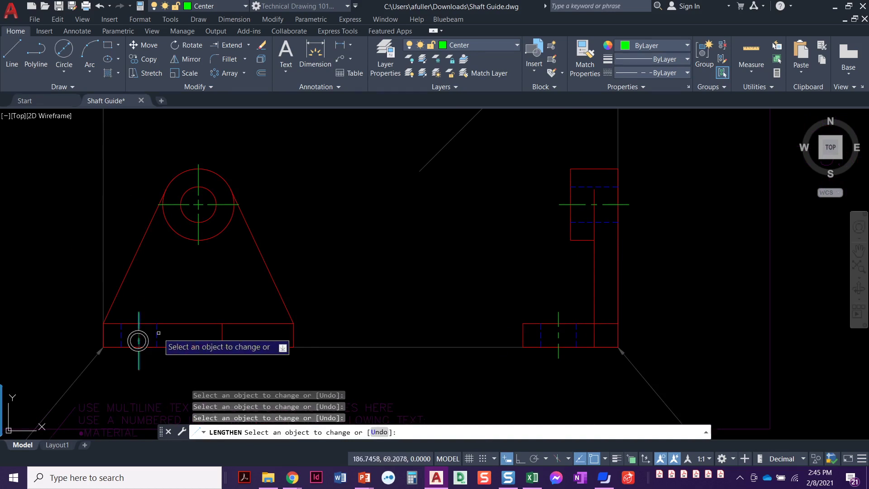
middle_click_drag(268, 195, 332, 418)
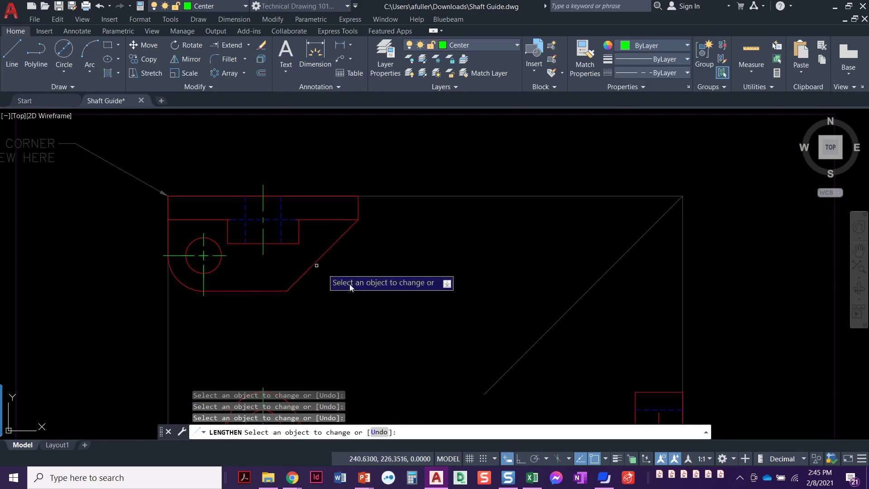
scroll(373, 293, "down", 2)
key("Escape")
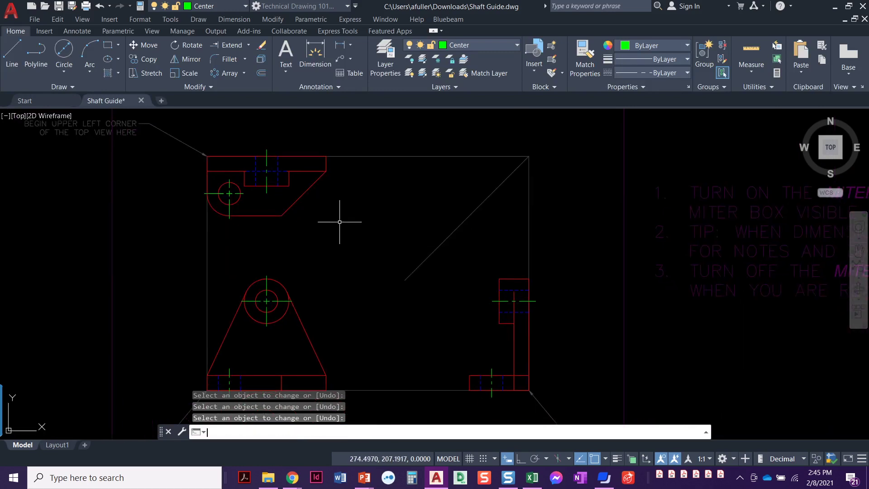
Delete duplicate and overlapping objects across all three views with Overkill, keeping the default comparison settings.
middle_click_drag(377, 272, 423, 258)
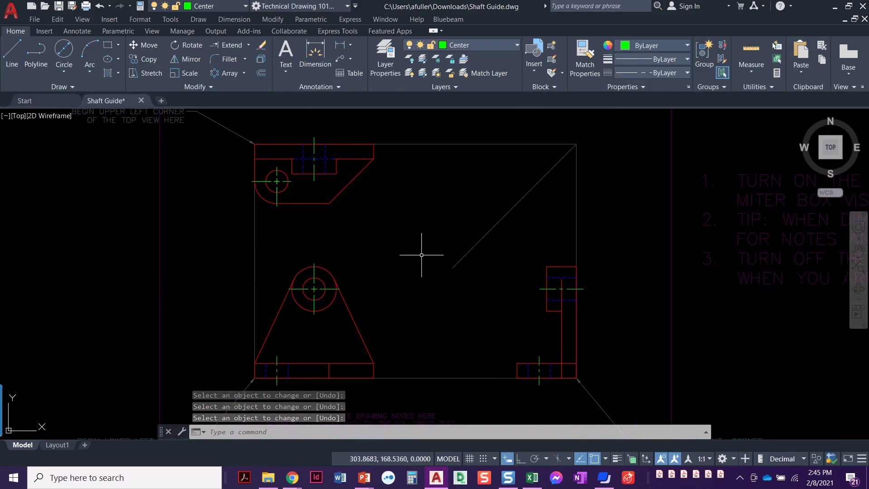
left_click(207, 87)
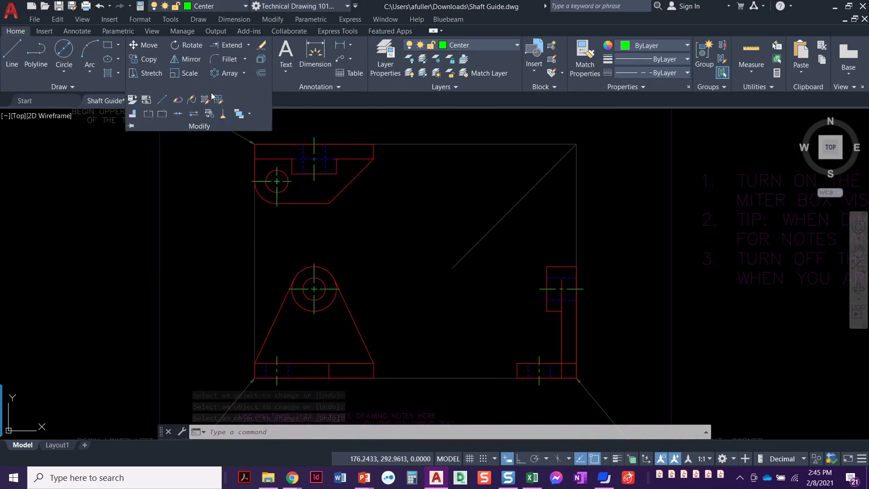
left_click(224, 116)
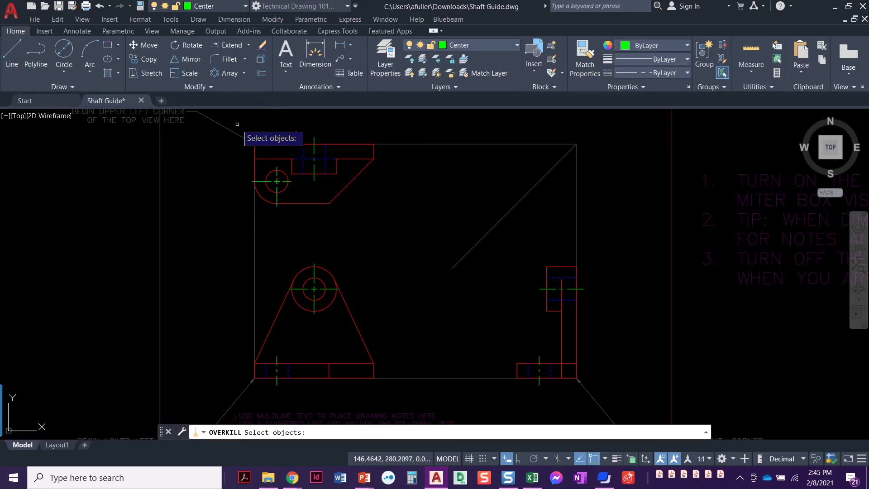
left_click(237, 125)
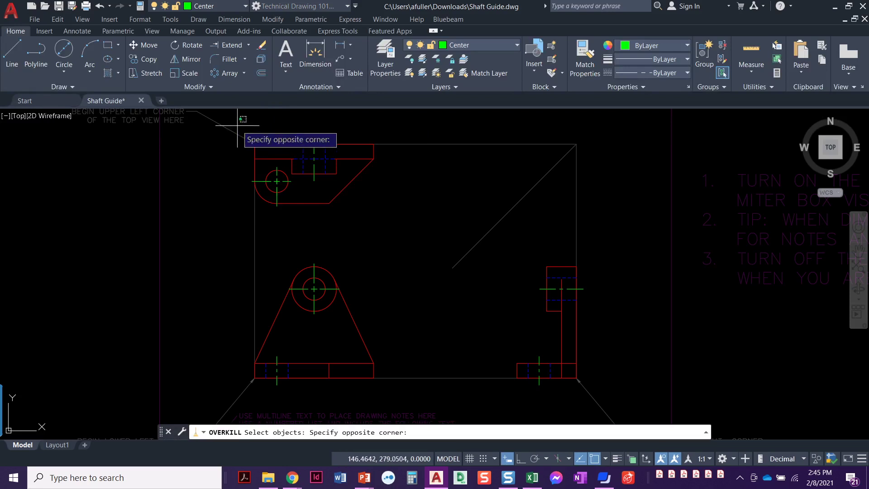
left_click(597, 392)
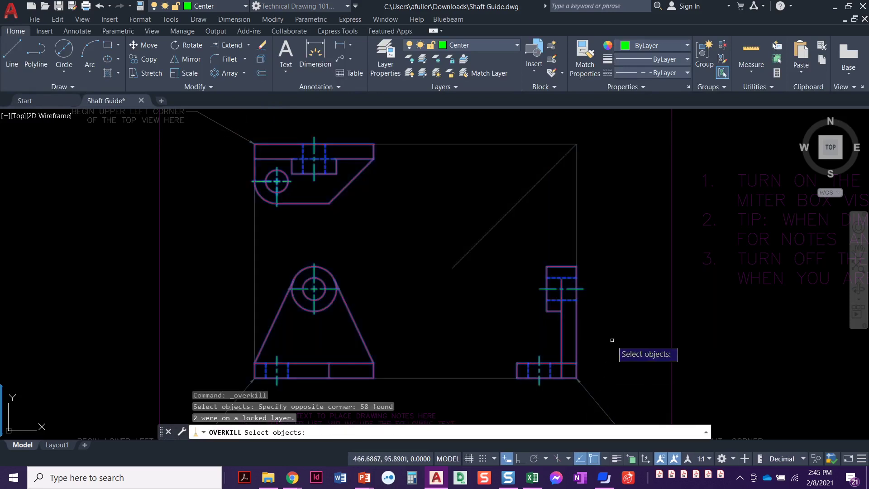
key("Return")
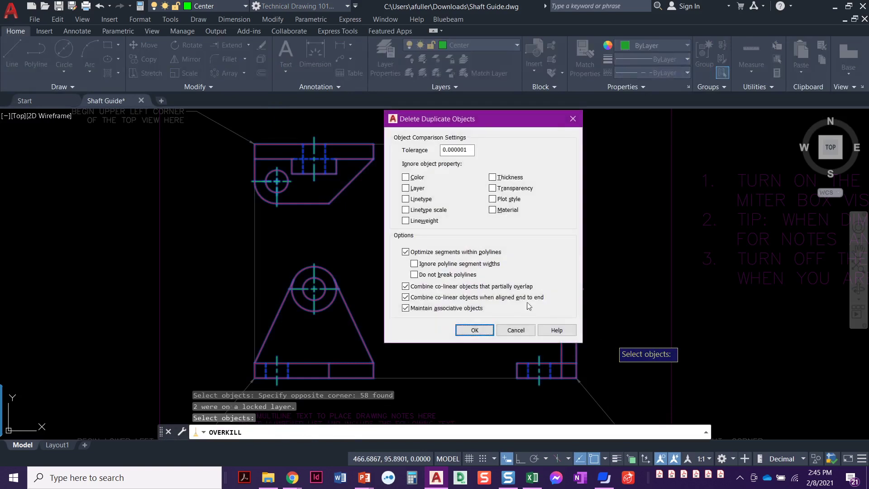
left_click(475, 324)
Examine the centerlines of the top view's round hole for leftover duplicate segments, using small selection windows around them.
scroll(278, 184, "up", 5)
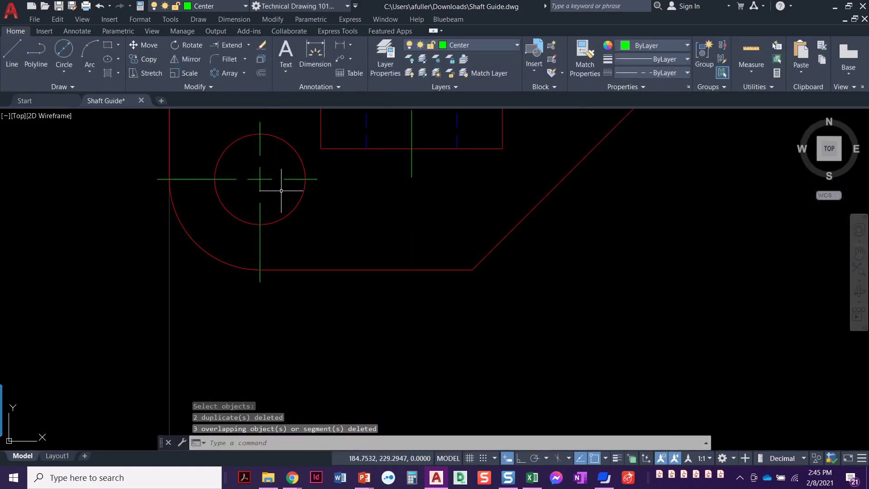
left_click(301, 218)
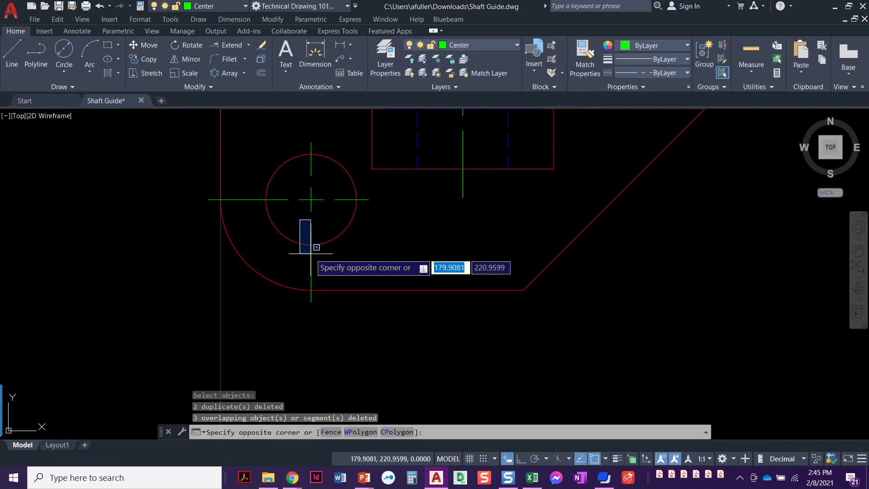
left_click(320, 274)
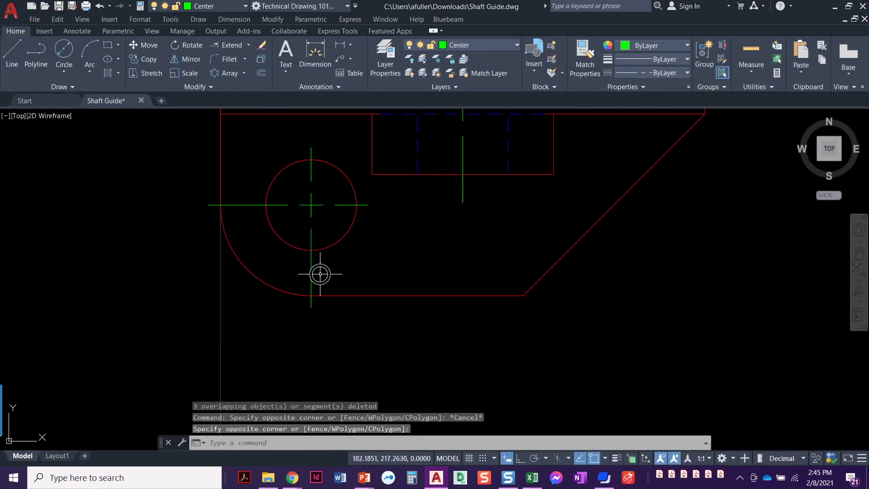
left_click(300, 220)
left_click(325, 283)
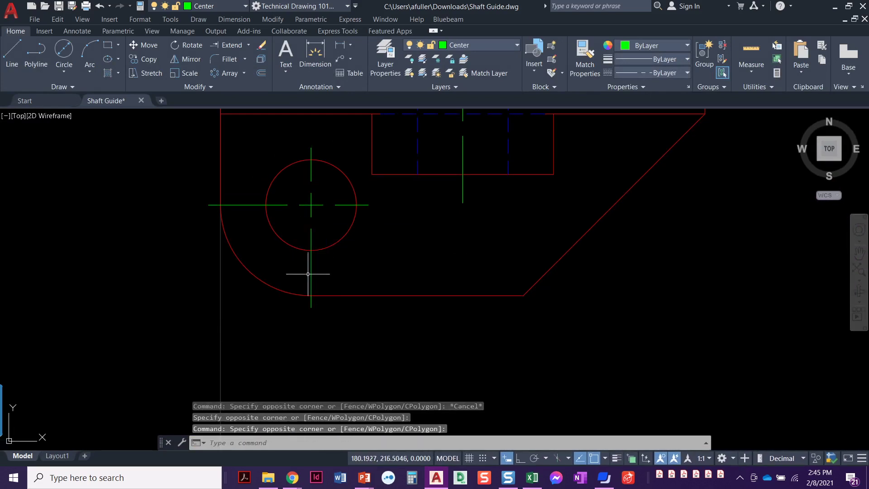
left_click(245, 193)
left_click(311, 240)
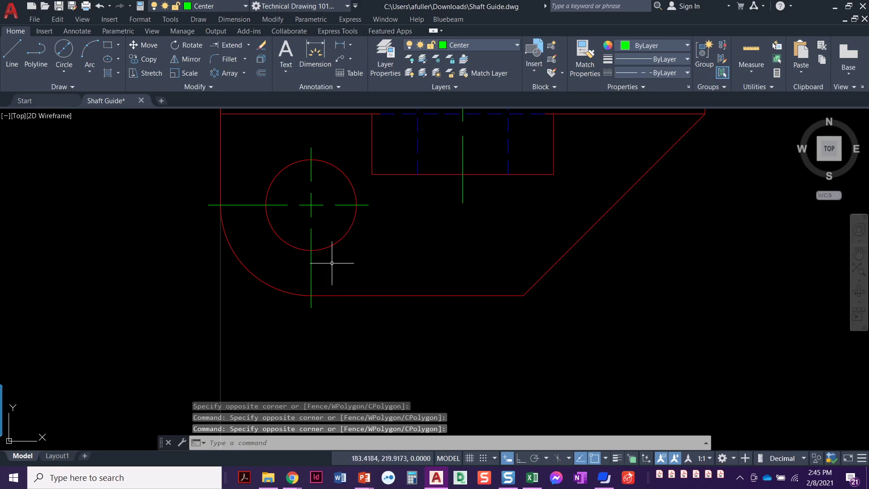
scroll(388, 287, "down", 2)
scroll(454, 291, "down", 3)
mouse_move(454, 291)
middle_mouse_down()
mouse_move(435, 247)
mouse_move(398, 227)
middle_mouse_up()
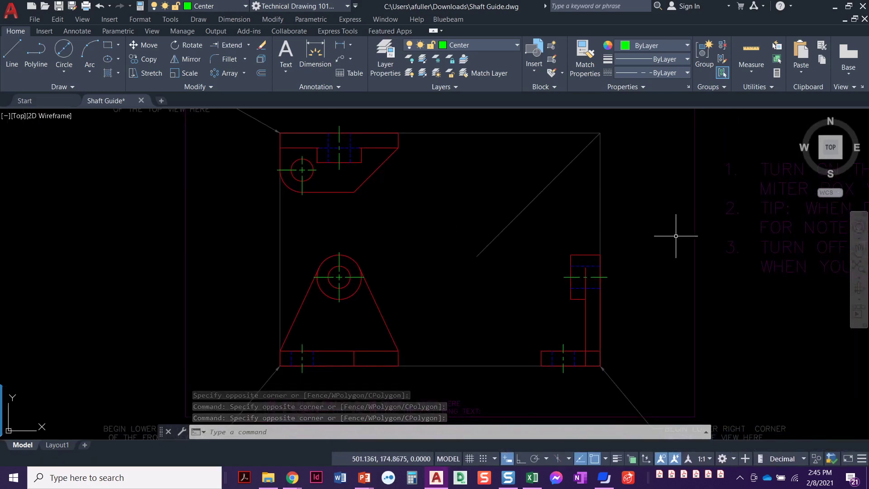